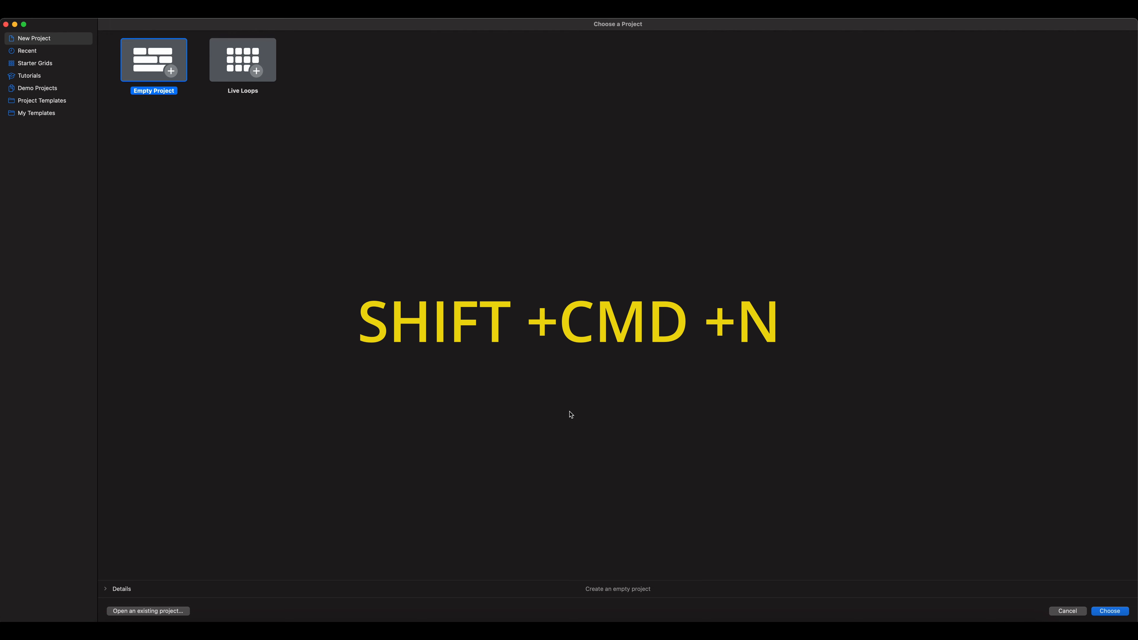
- Create an empty project with one software instrument track using the Default Patch and audio output 1 + 2
key("Return")
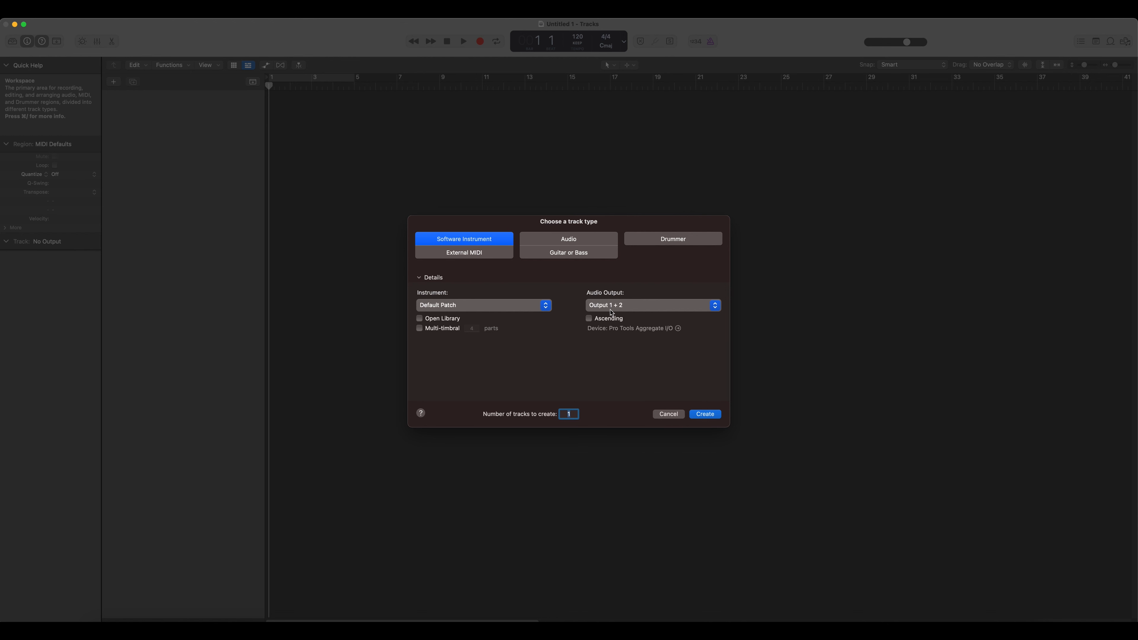
left_click(631, 309)
mouse_move(691, 317)
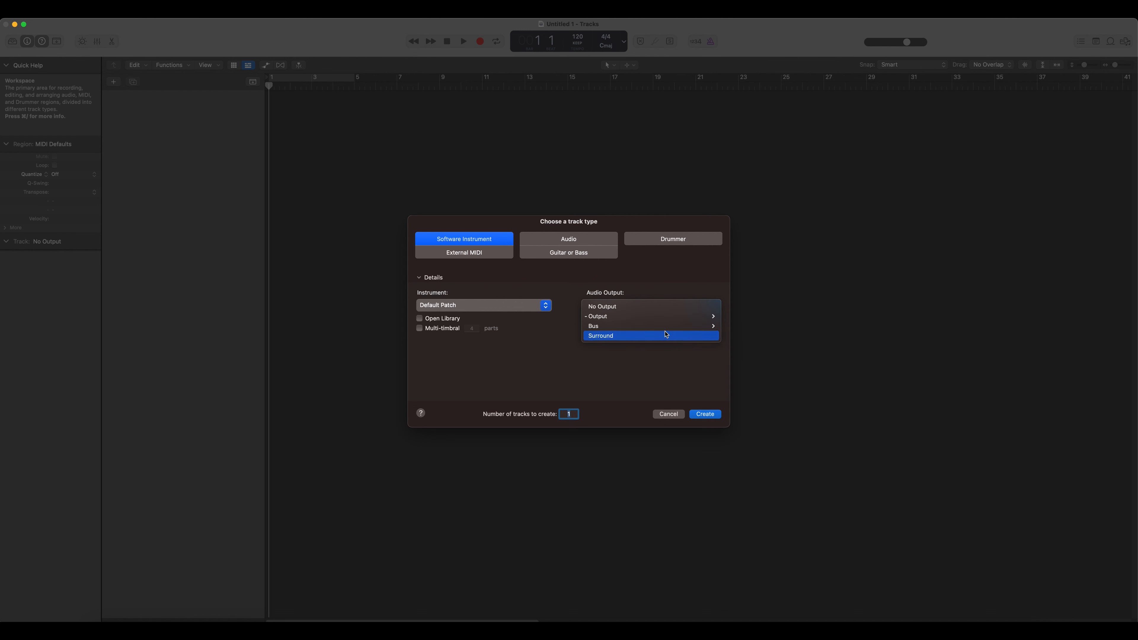
left_click(648, 370)
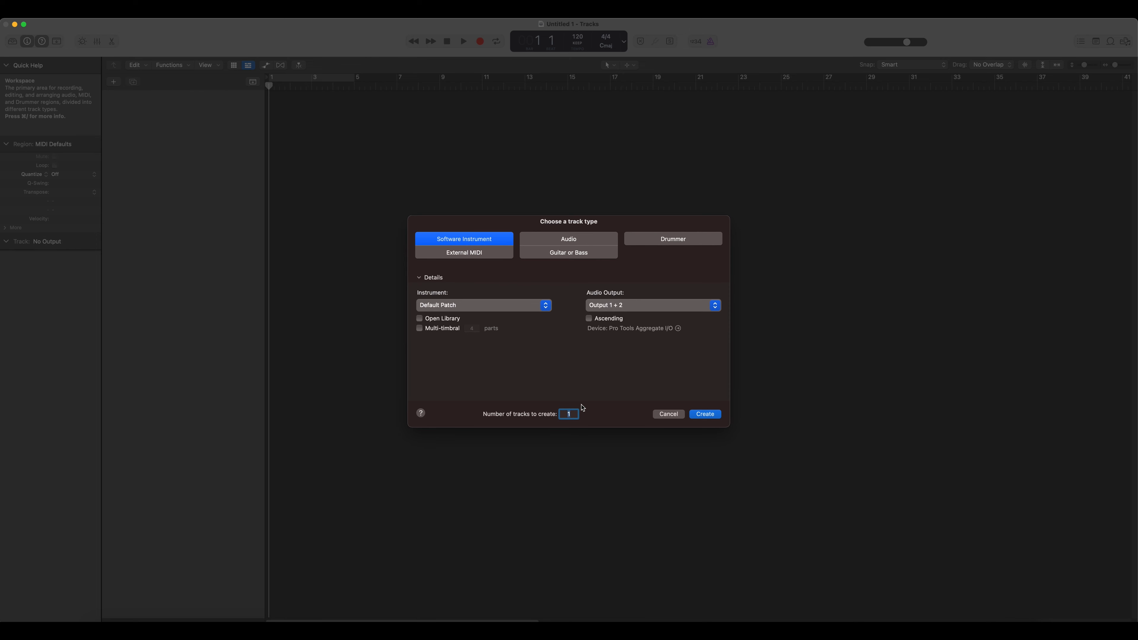
left_click(705, 414)
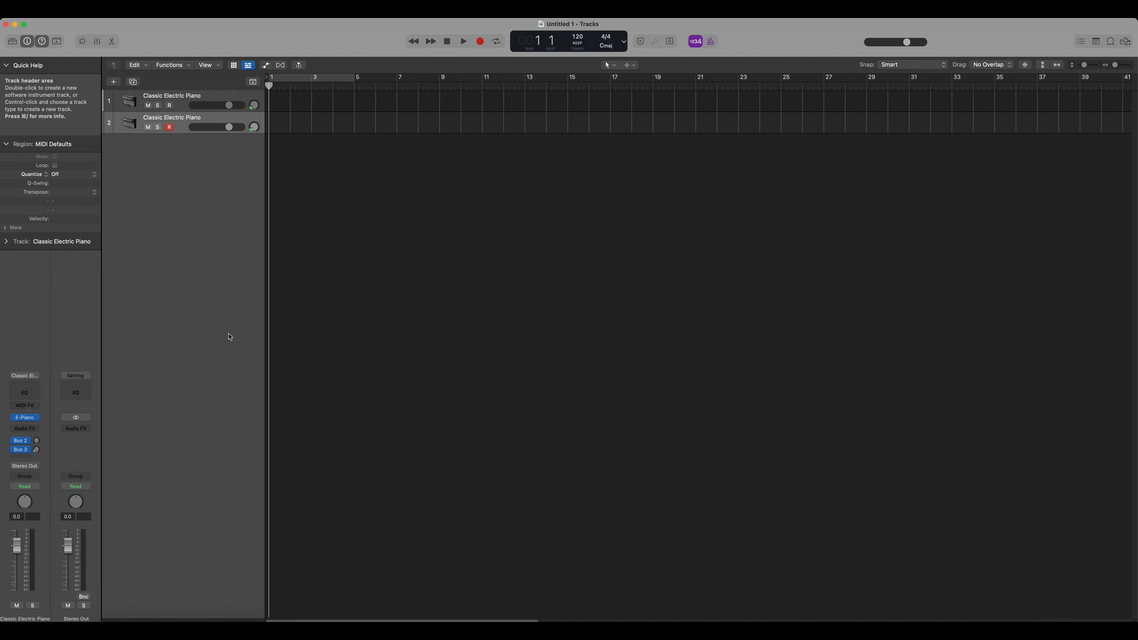
- Add two audio tracks below the Classic Electric Piano tracks
key("alt+super+n")
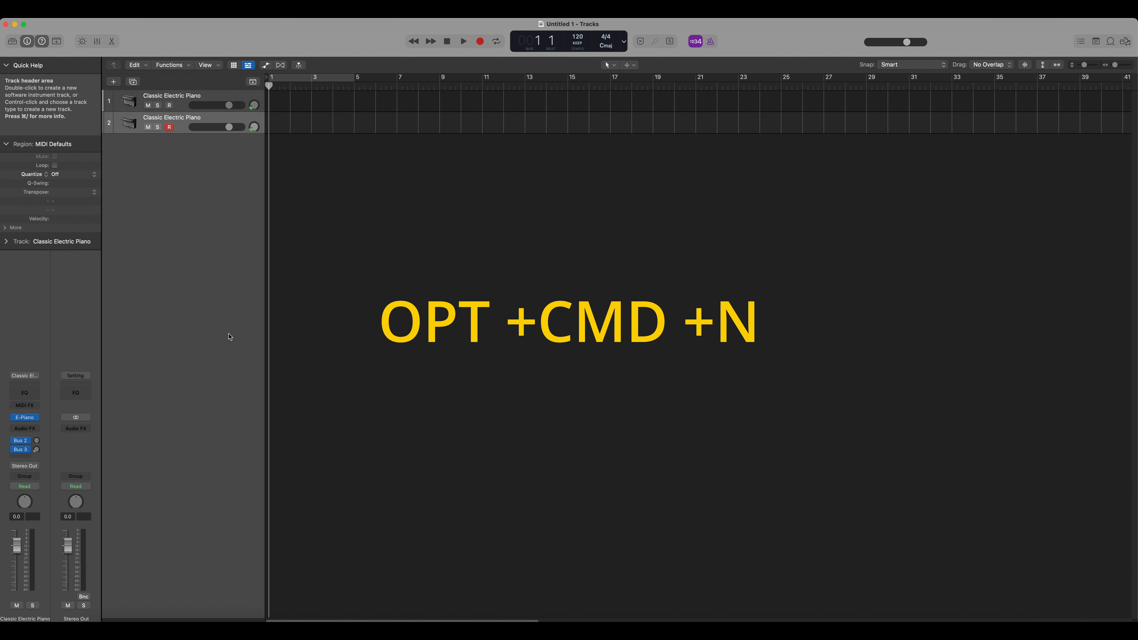
key("alt+super+n")
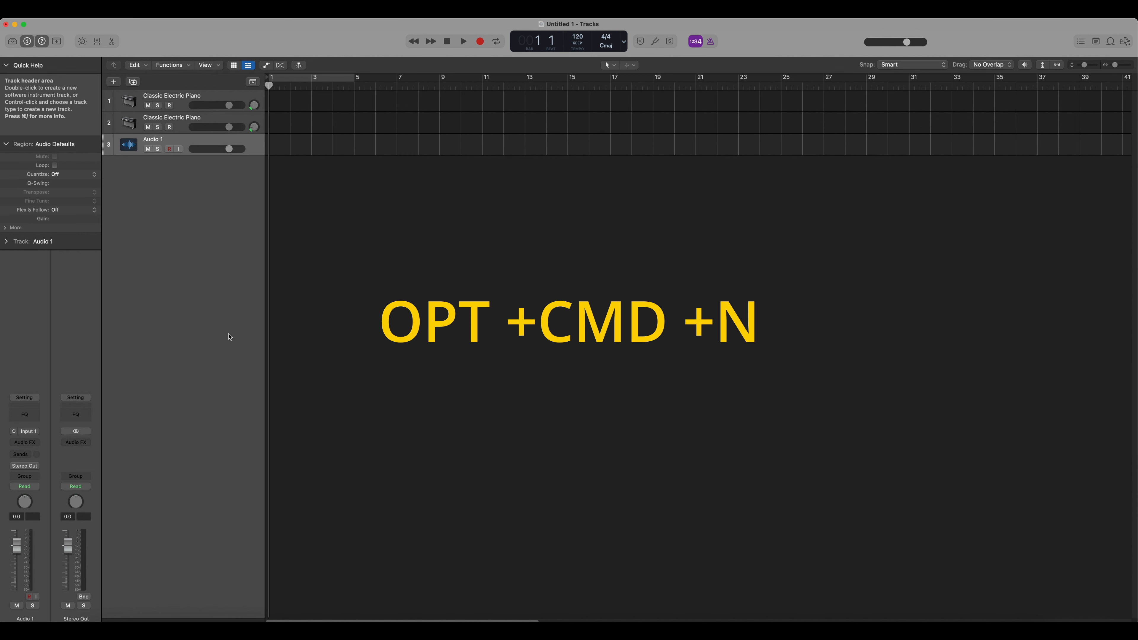
key("alt+super+n")
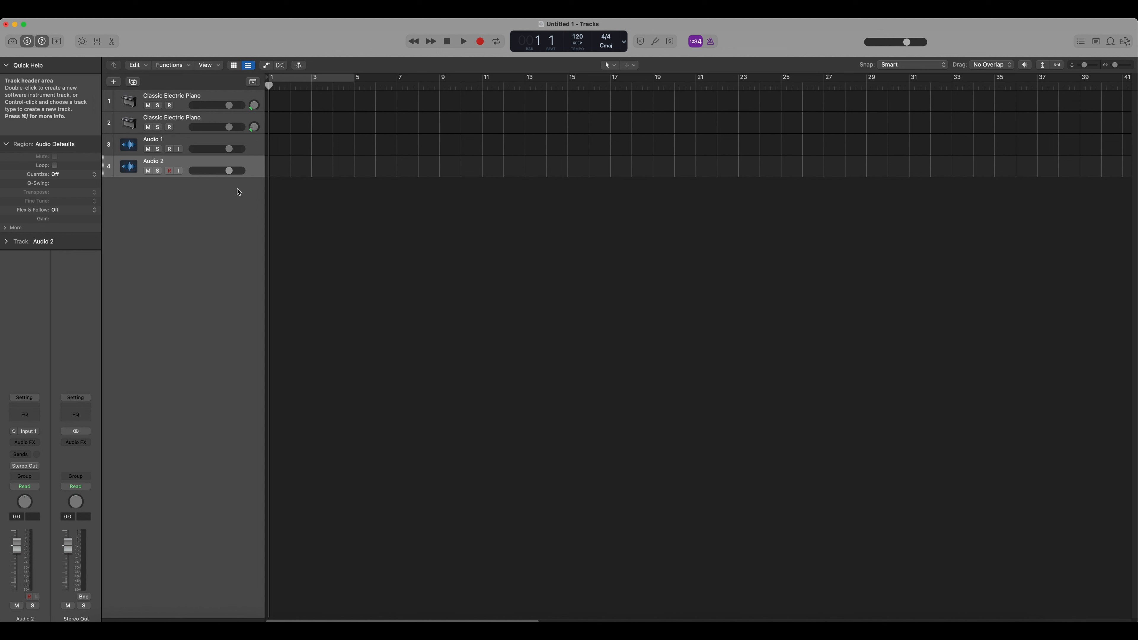
mouse_move(106, 23)
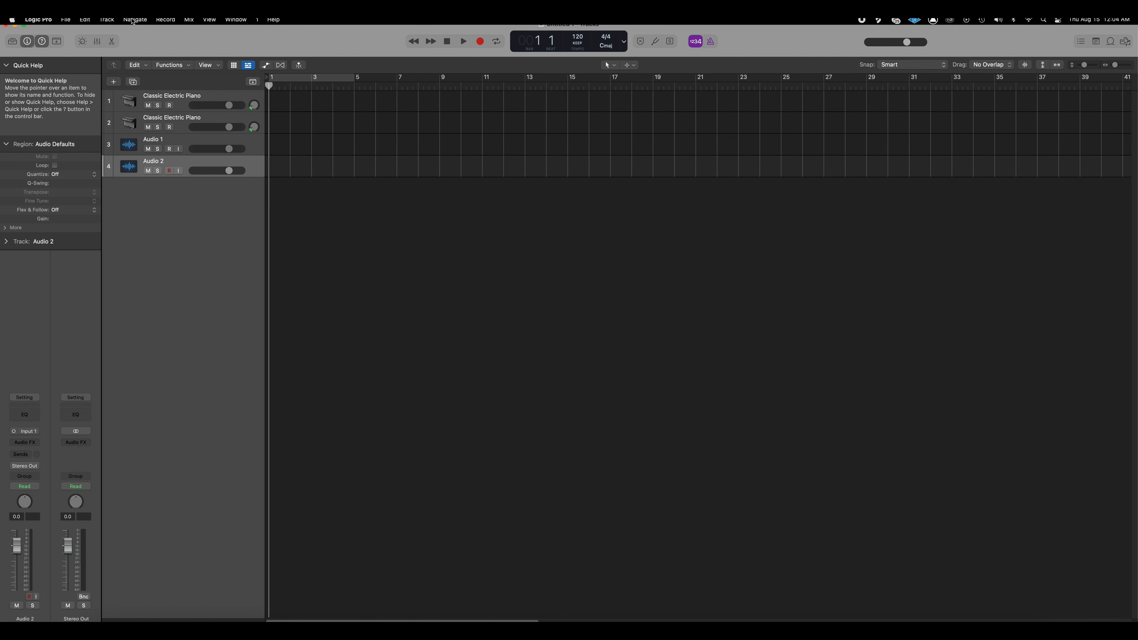
left_click(106, 23)
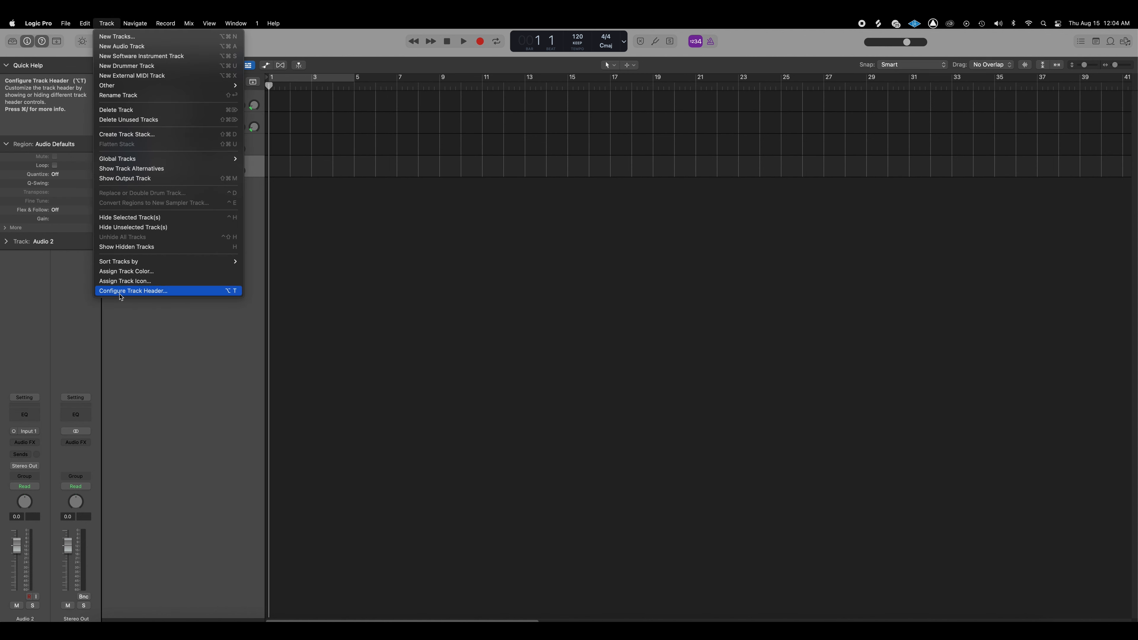
left_click(197, 373)
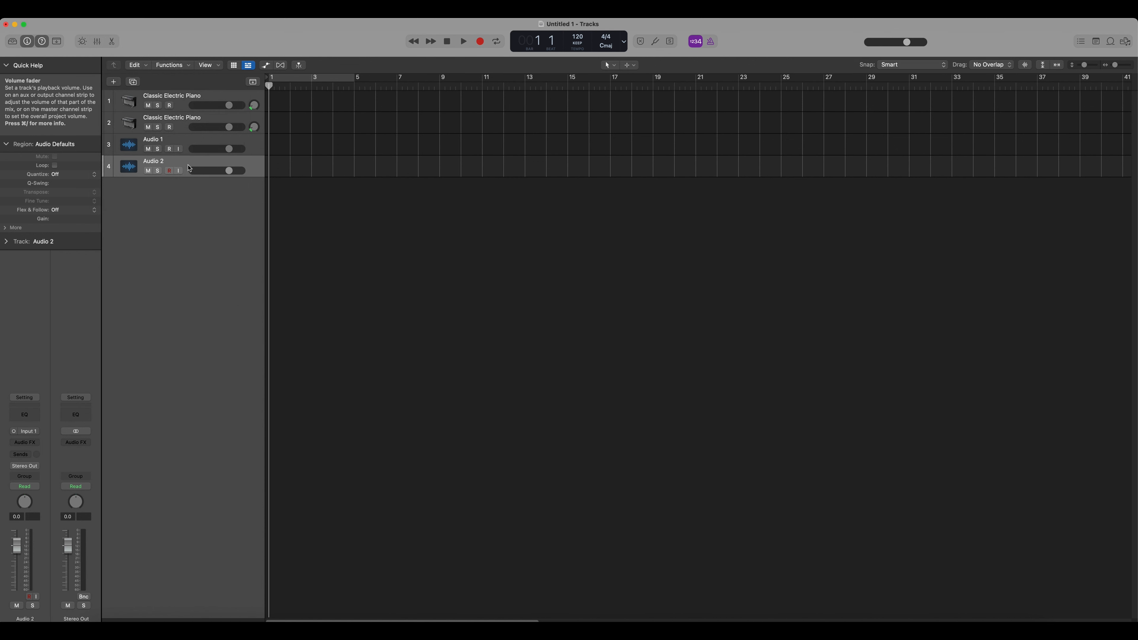
right_click(188, 164)
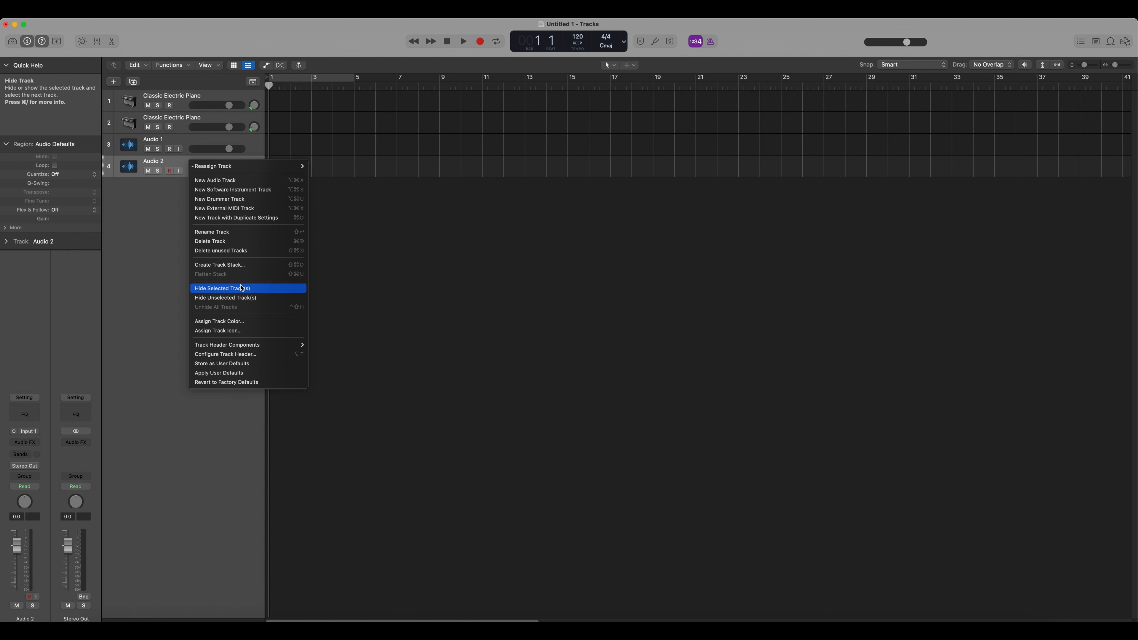
left_click(226, 359)
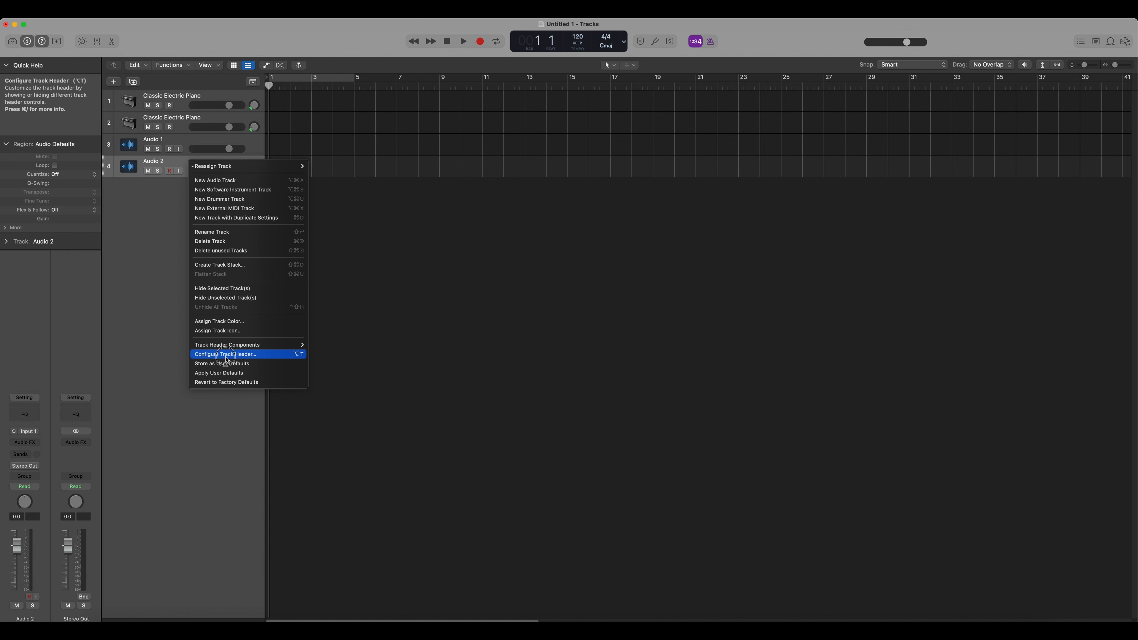
left_click(469, 272)
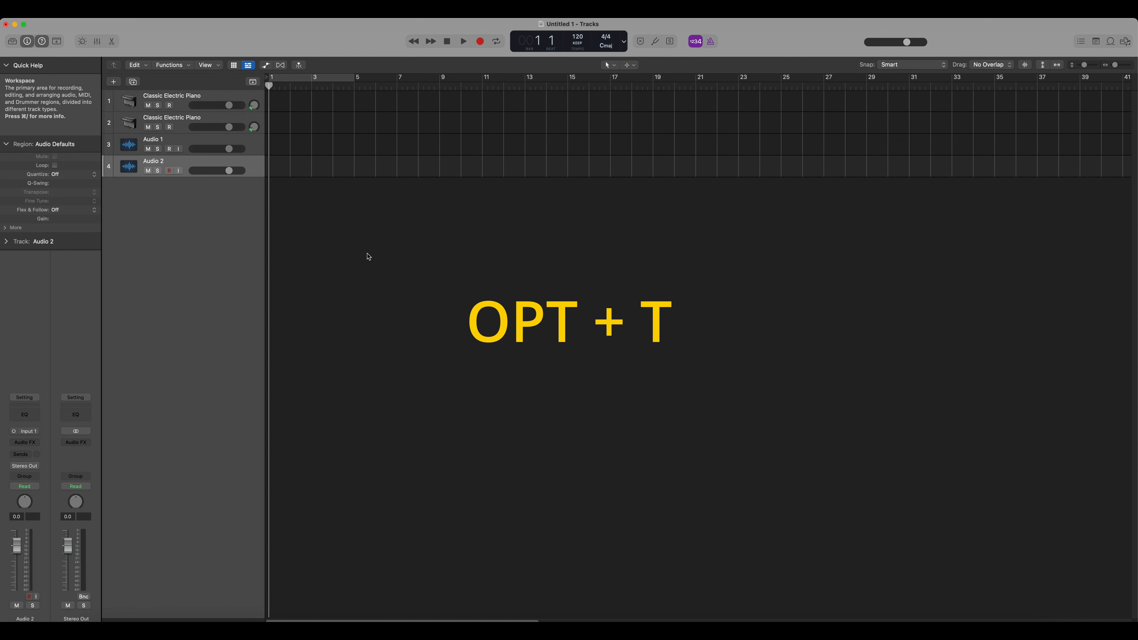
- Show the On/Off button in the track headers, and turn the Audio 2 track off and back on
key("alt+t")
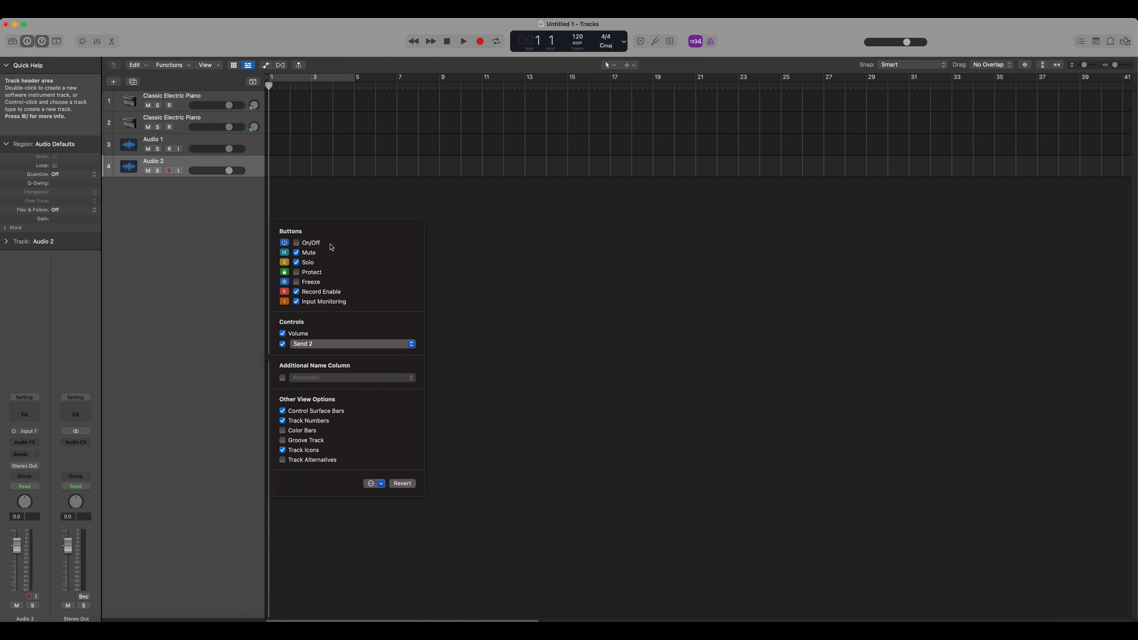
left_click(296, 243)
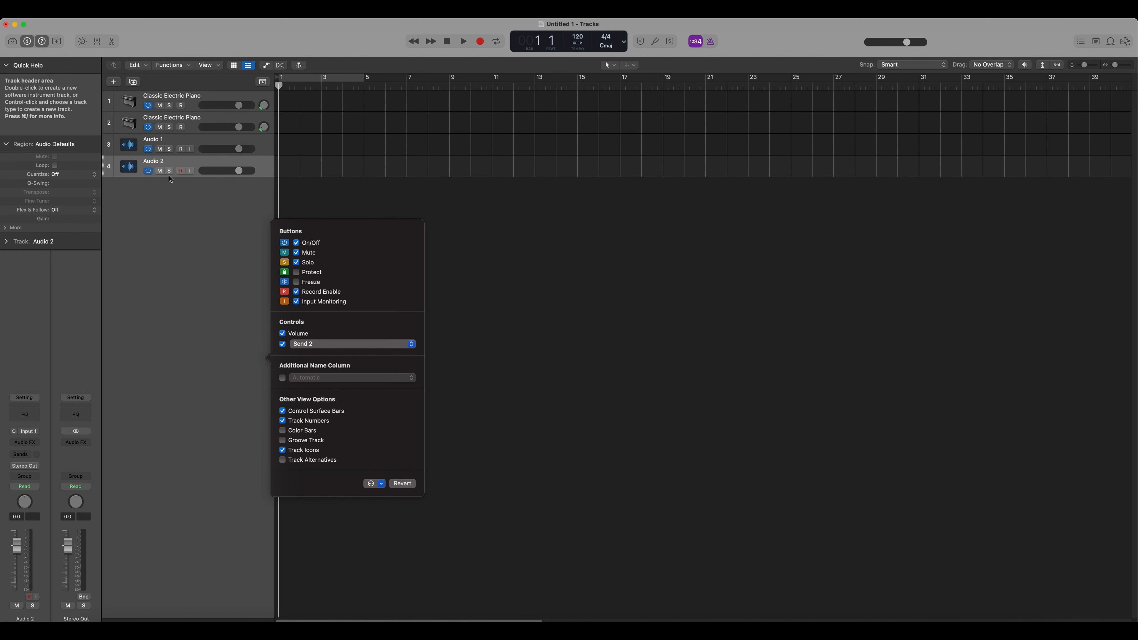
left_click(150, 176)
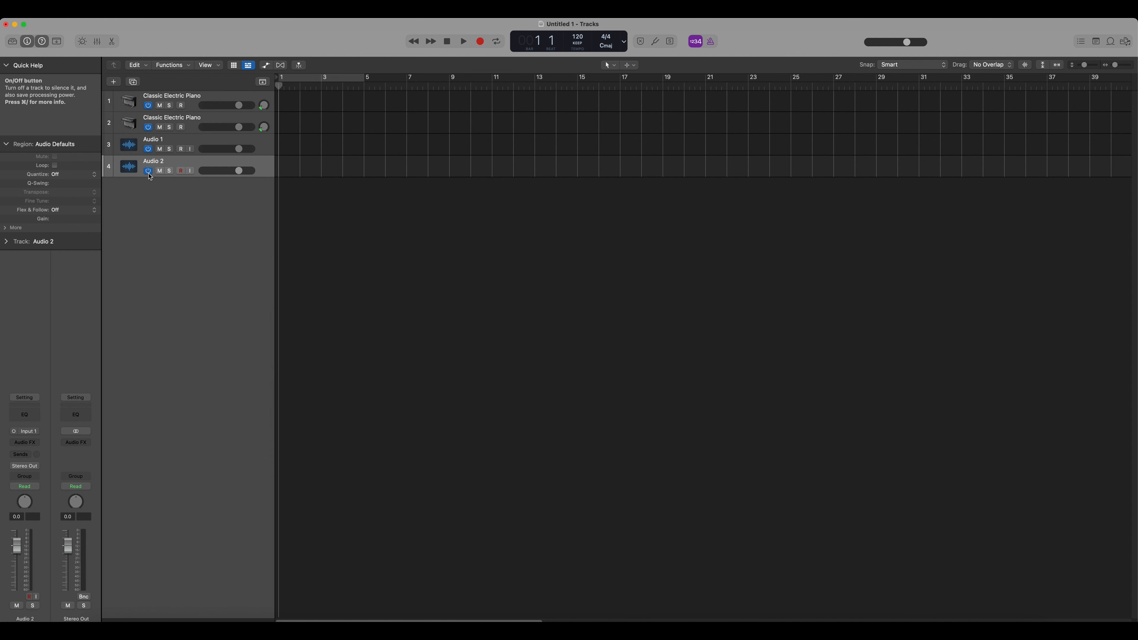
left_click(149, 175)
left_click(150, 175)
- Hide the On/Off button in the track header configuration, and switch the Mute and Solo buttons off and back on
key("alt+t")
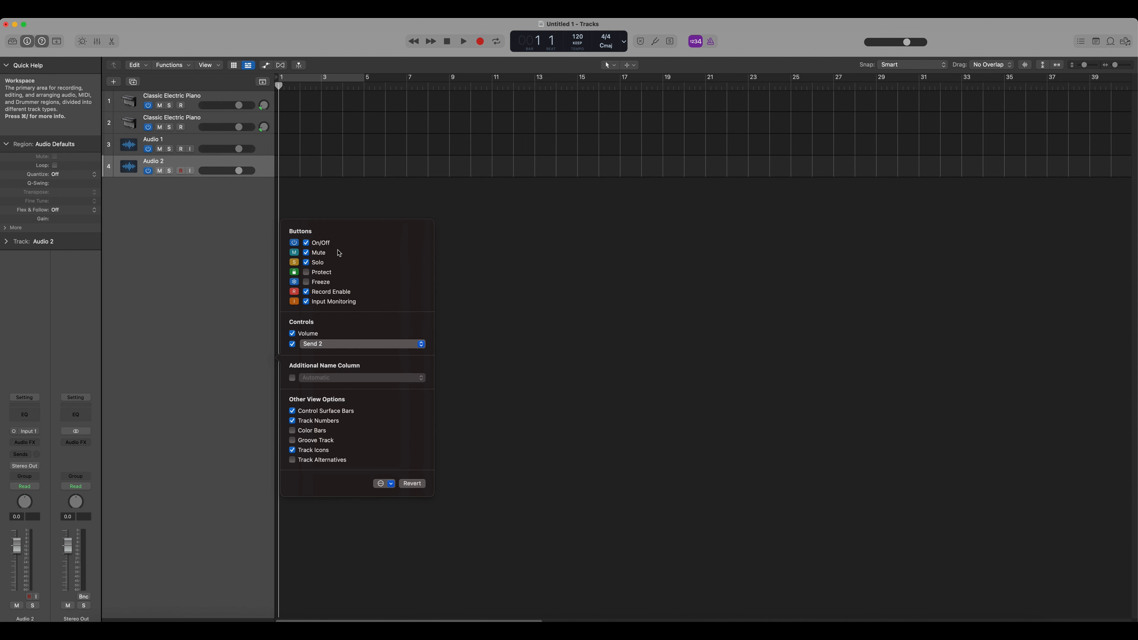
left_click(313, 244)
left_click(295, 252)
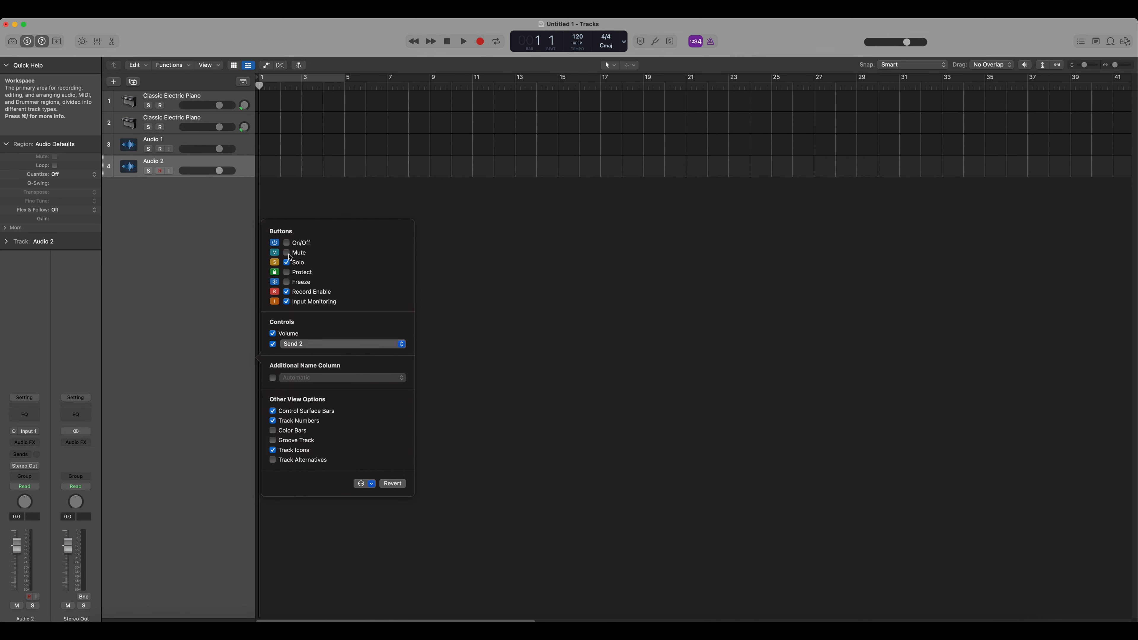
left_click(287, 253)
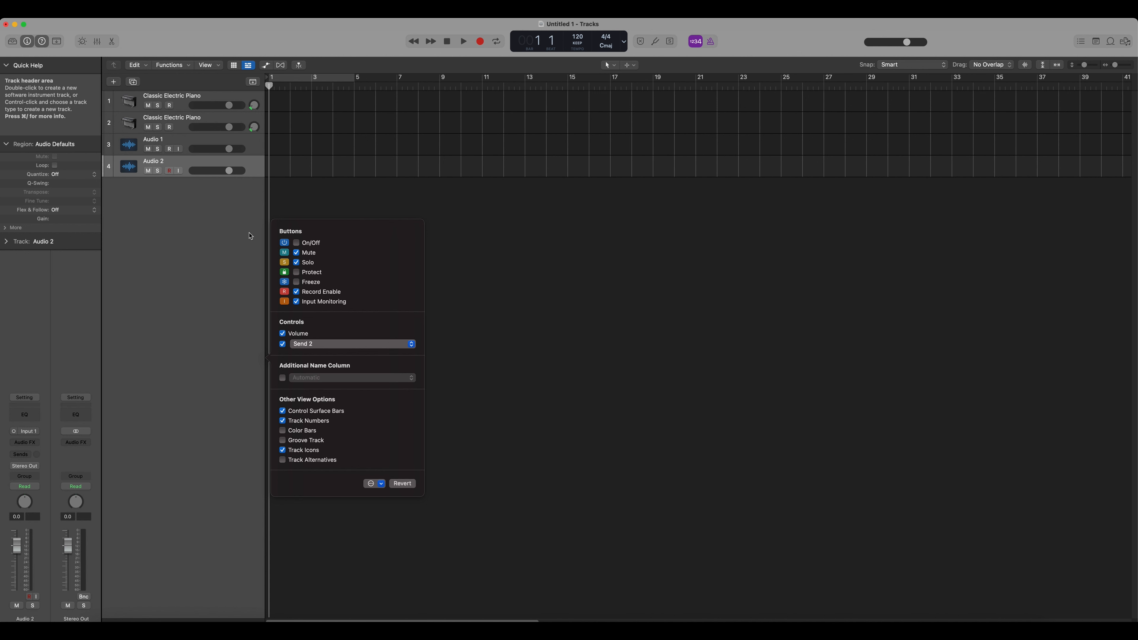
left_click(297, 264)
left_click(300, 265)
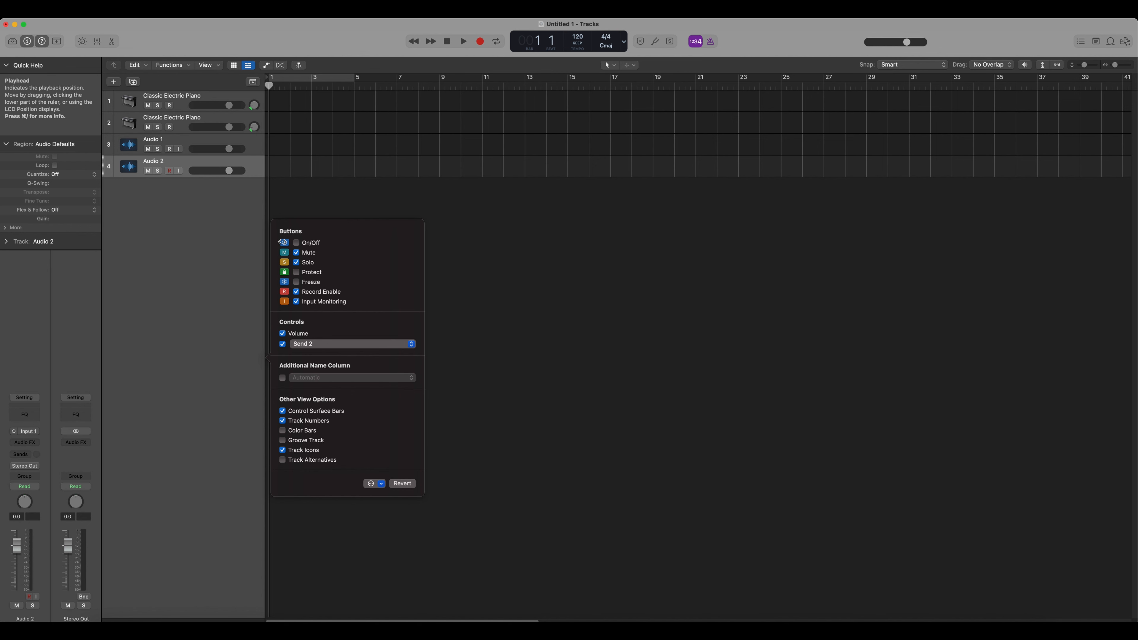
- Show and hide the track header's On/Off button again, and hide and restore the Mute button
left_click(297, 243)
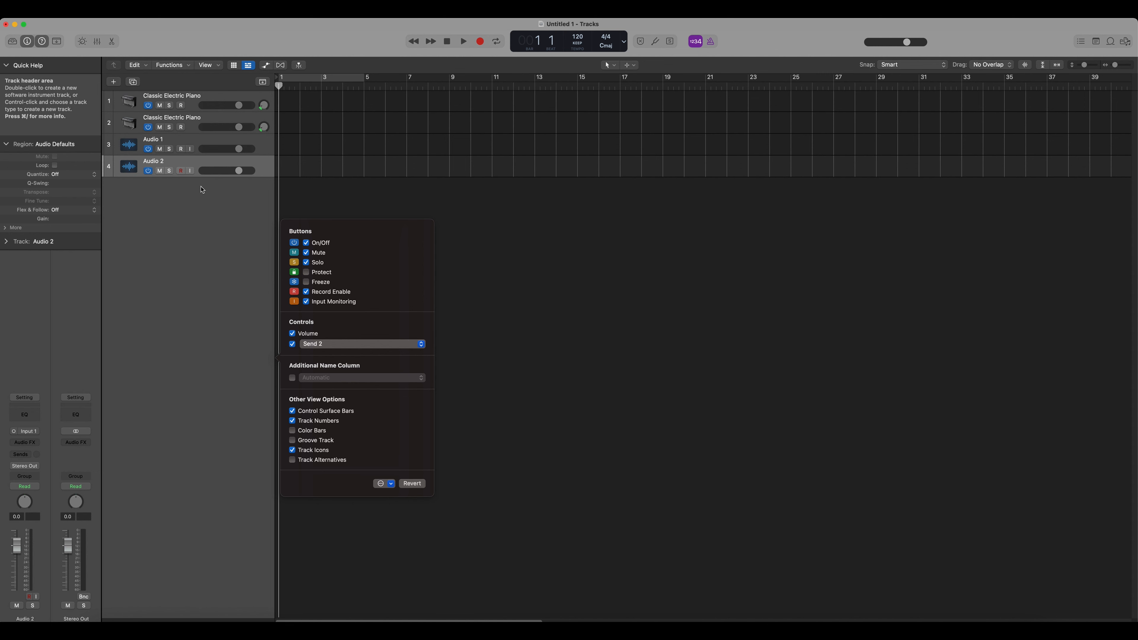
left_click(306, 243)
left_click(299, 255)
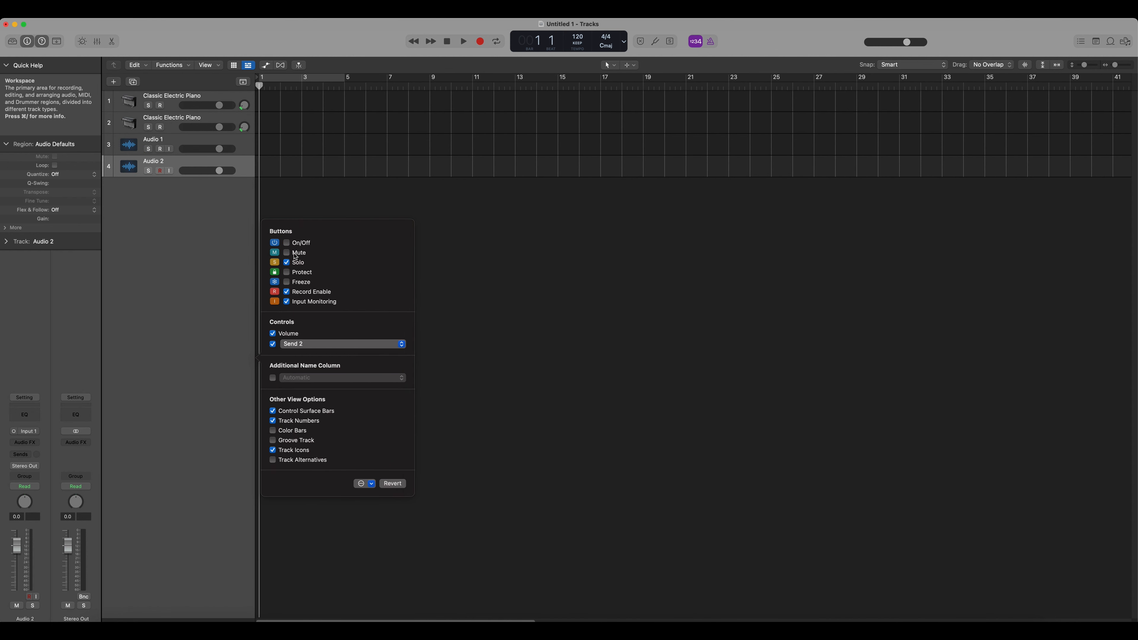
left_click(293, 253)
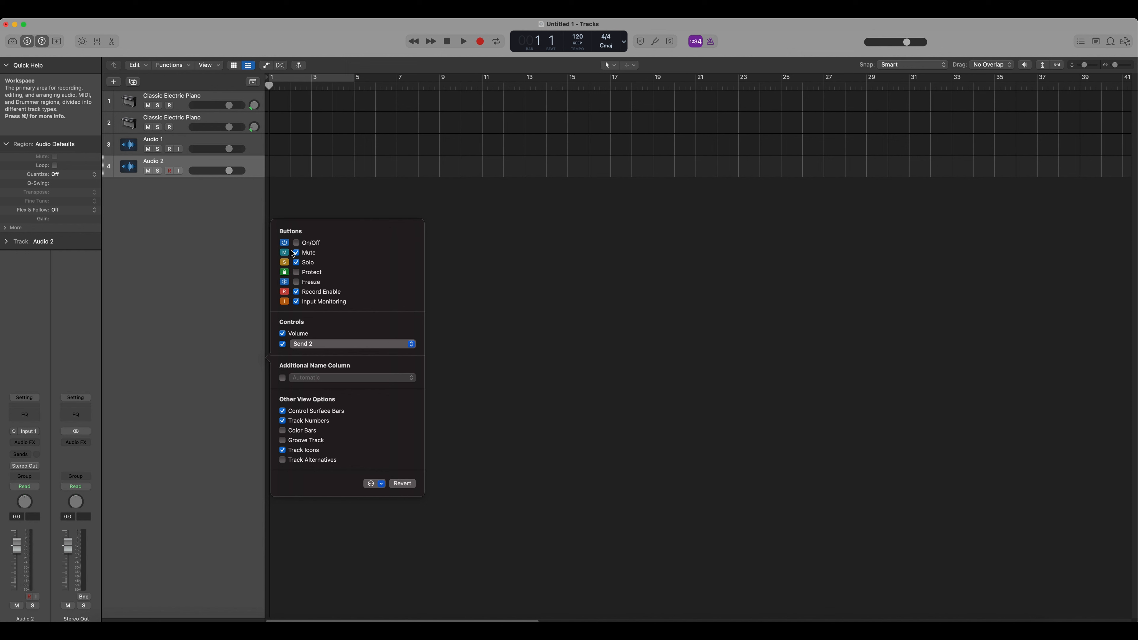
- Mute and unmute the Audio 2 track, and solo and unsolo it
key("m")
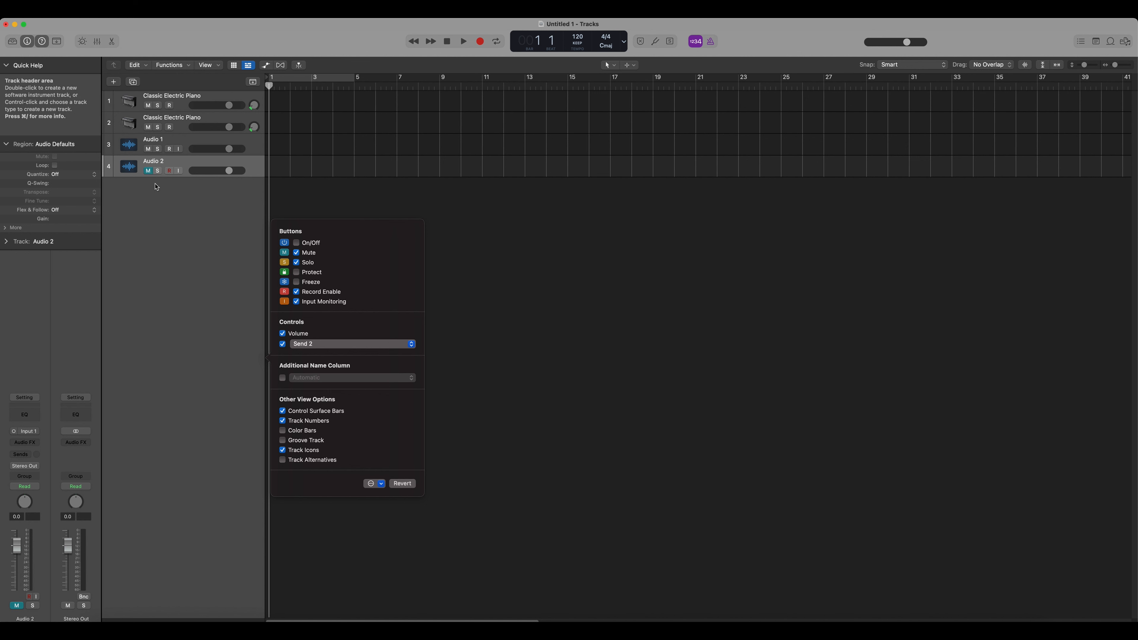
key("m")
key("s")
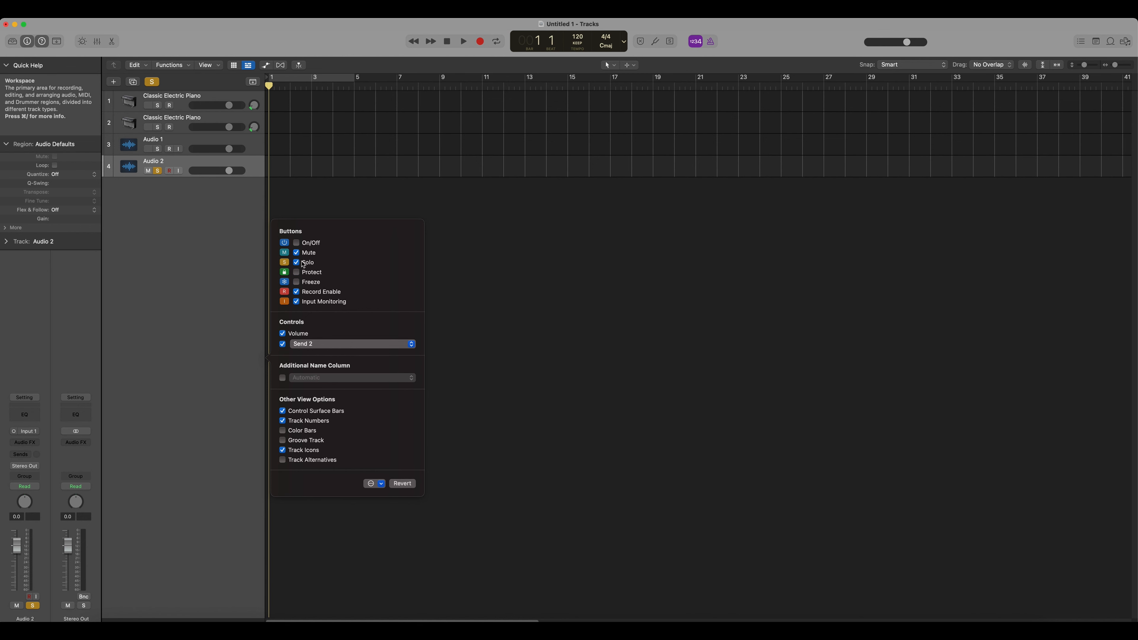
key("s")
- Show the Protect button in the track headers, and lock and unlock the Audio 2 track with it
left_click(299, 273)
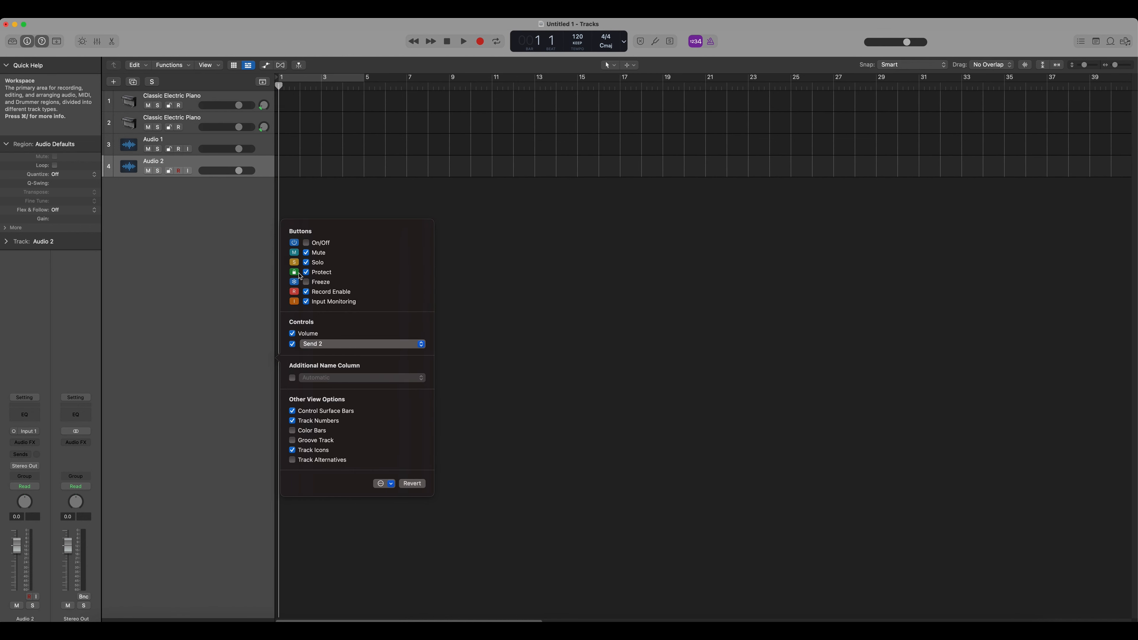
left_click(167, 172)
left_click(169, 172)
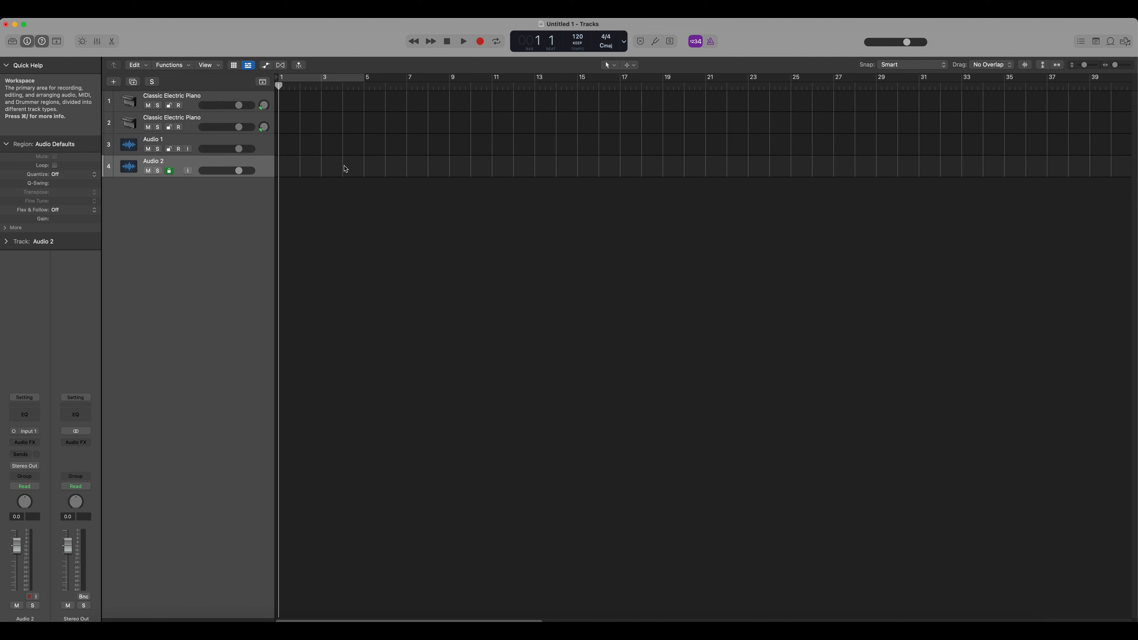
left_click(170, 170)
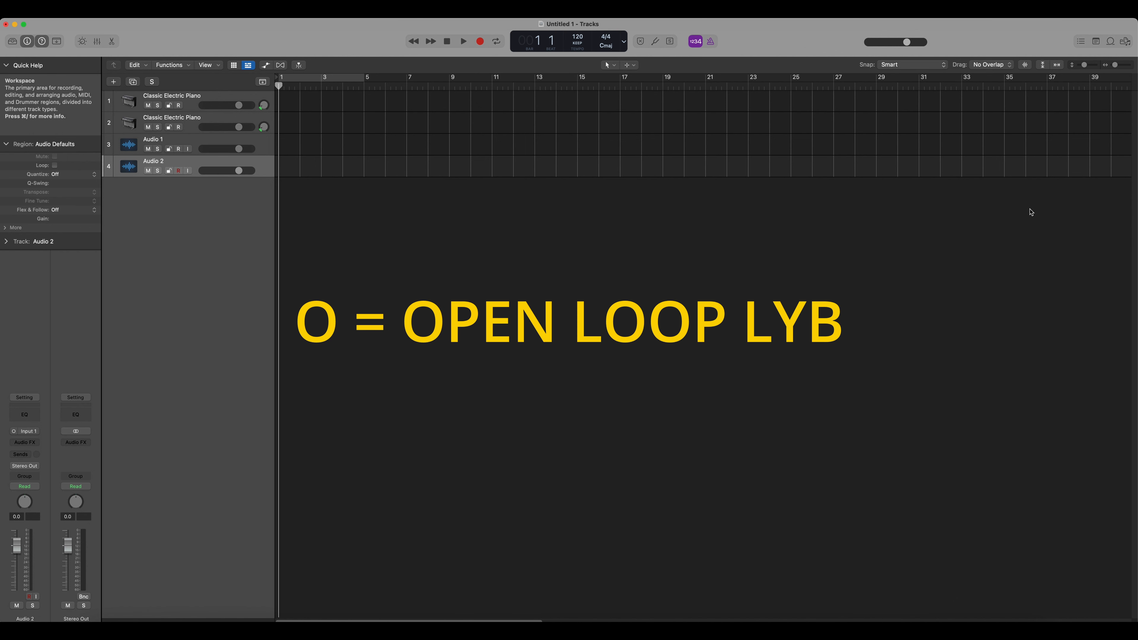
- Add the Apple Loop 12-8 Afro Cuban Conga 03 on a new track at bar 5 and close the loop browser
key("o")
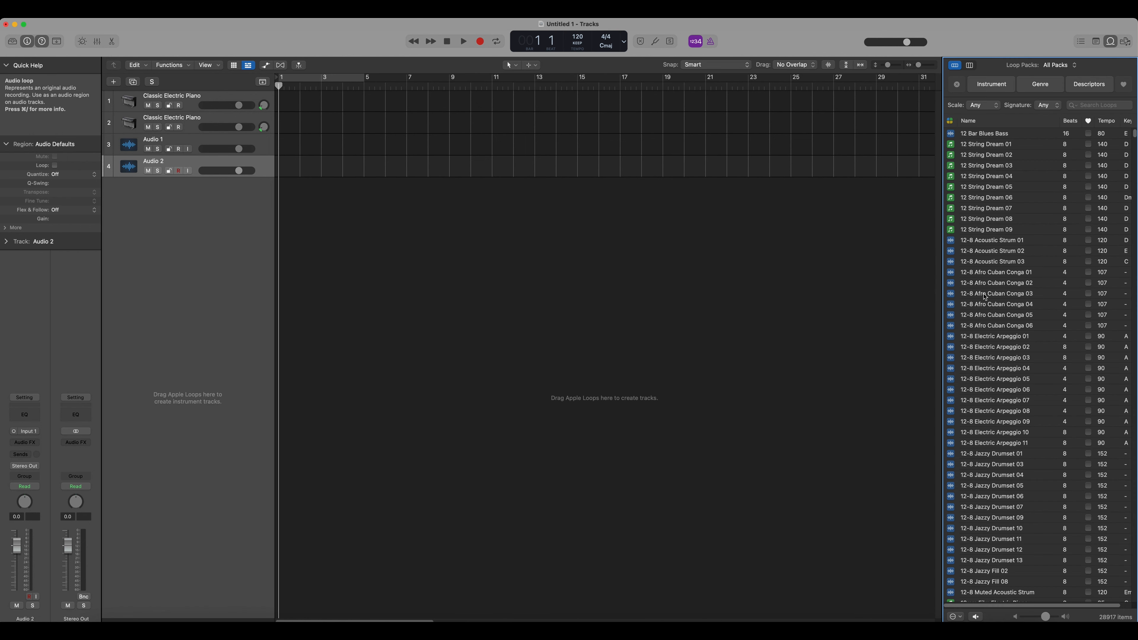
left_click_drag(988, 293, 364, 252)
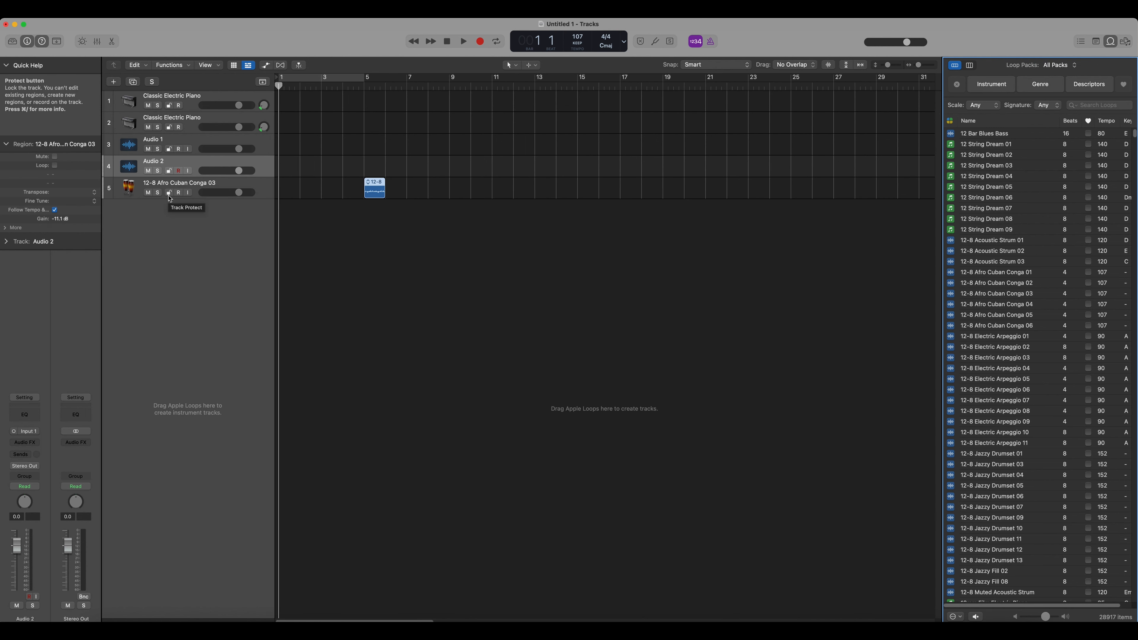
key("o")
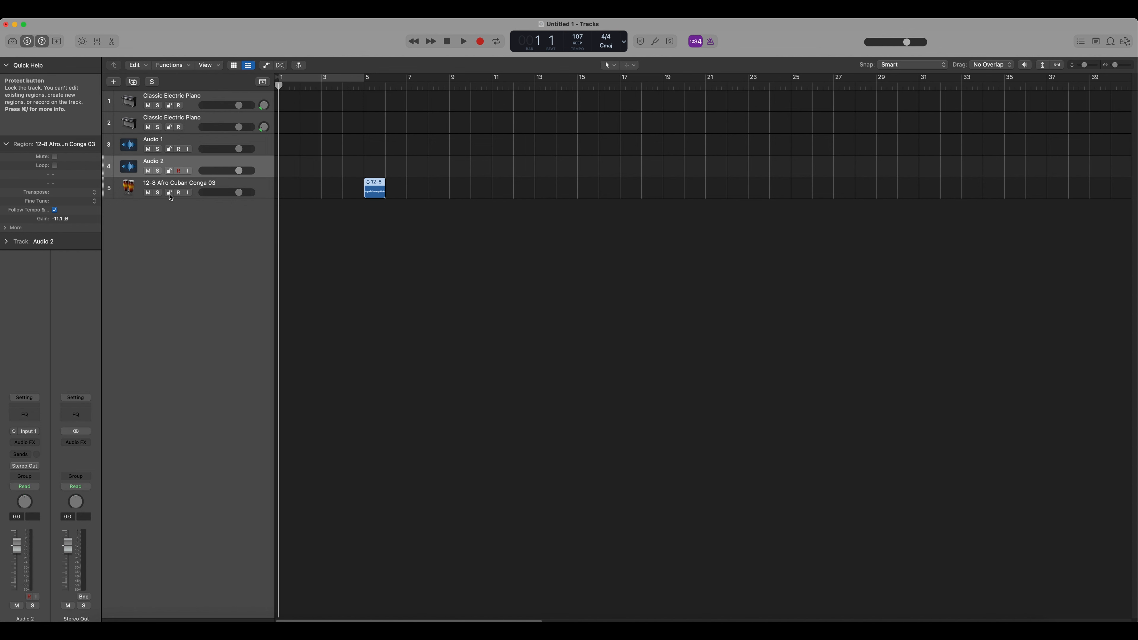
- Protect the 12-8 Afro Cuban Conga 03 track, try to edit its region, and remove the protection
left_click(169, 193)
left_click(394, 192)
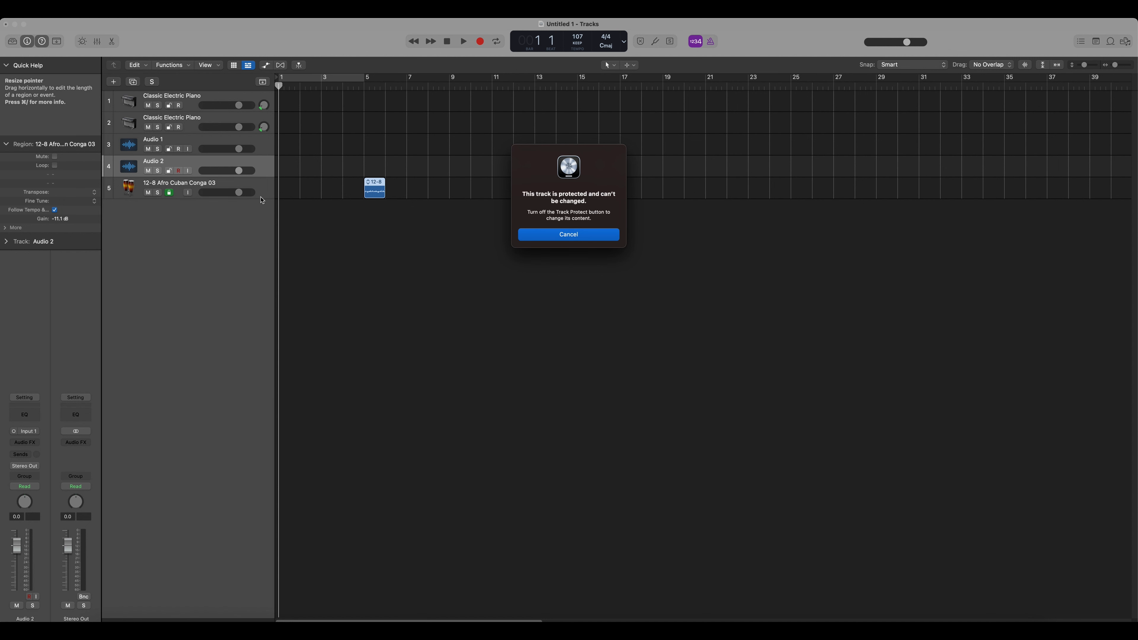
left_click(571, 238)
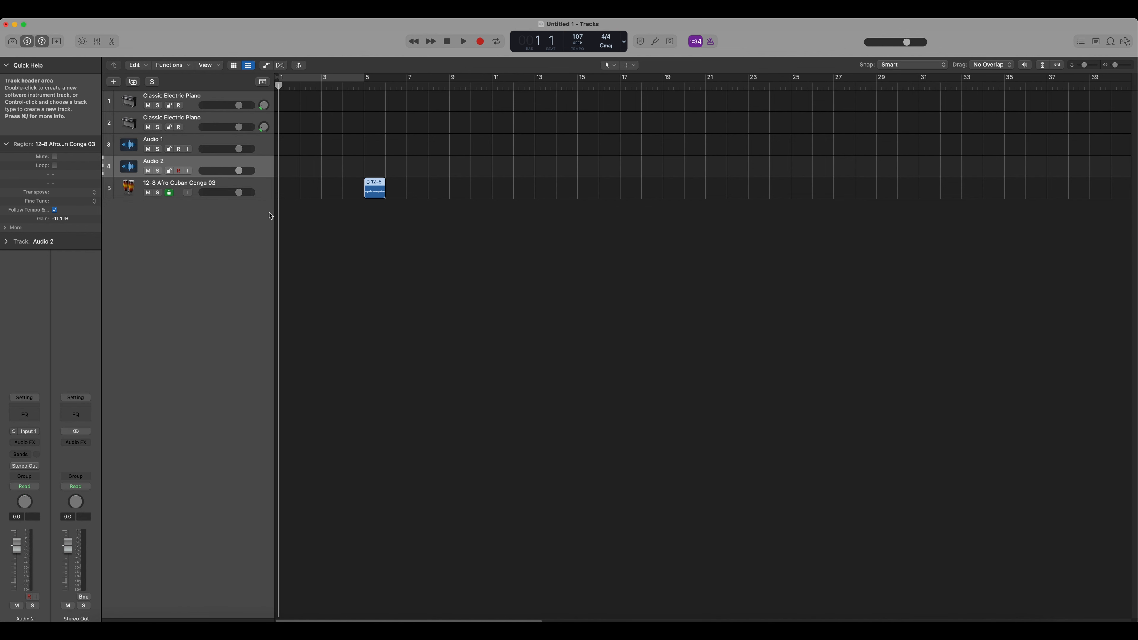
left_click(170, 192)
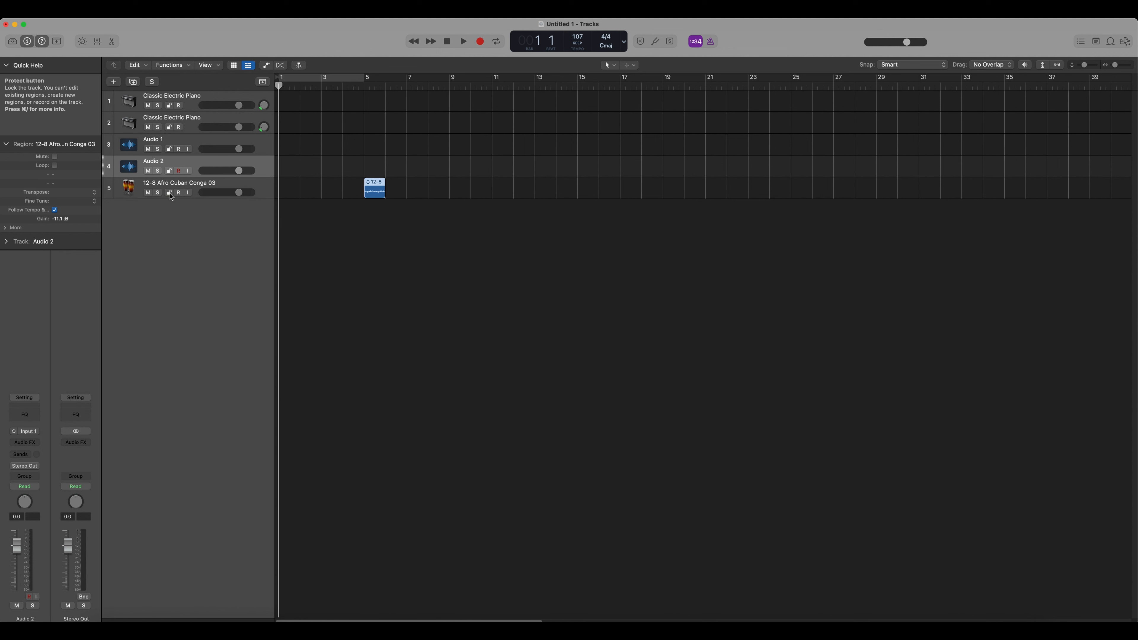
- Shorten the 12-8 Afro Cuban Conga 03 region from its end and extend it back to its original length
left_click_drag(384, 191, 361, 194)
left_click_drag(368, 195, 385, 195)
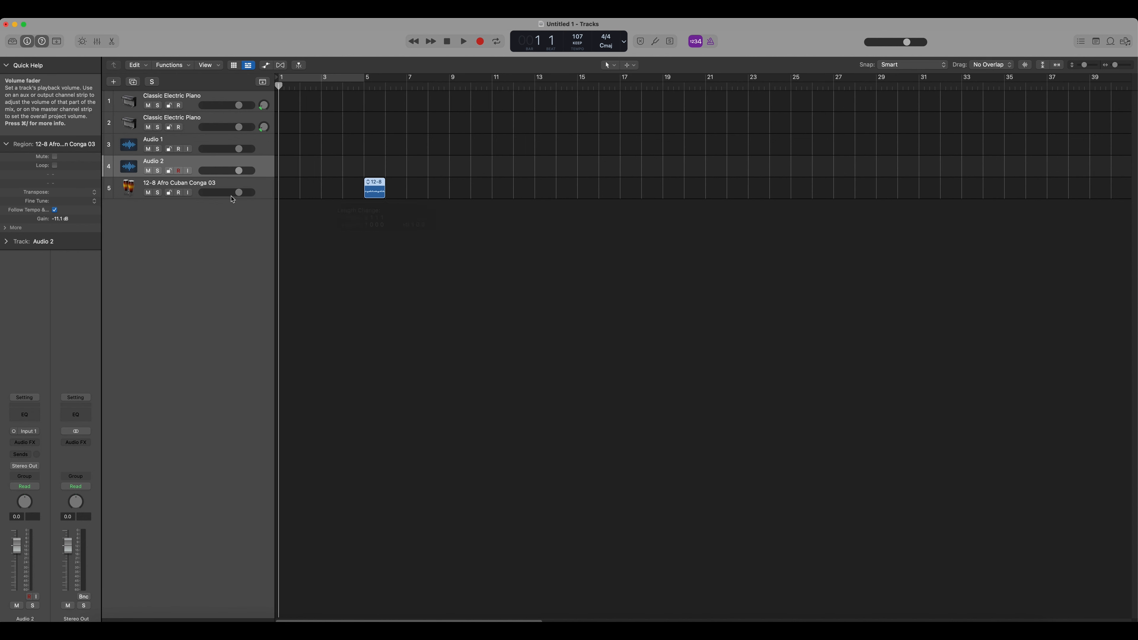
- Protect the 12-8 Afro Cuban Conga 03 track, try to edit its region, and dismiss the alert
left_click(169, 195)
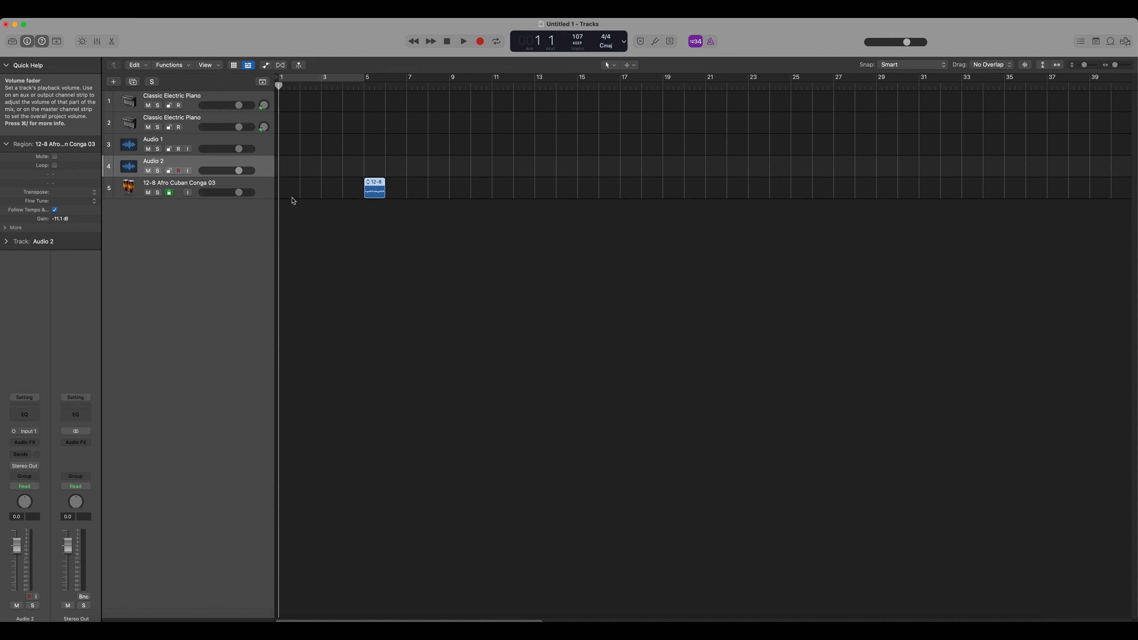
left_click(384, 193)
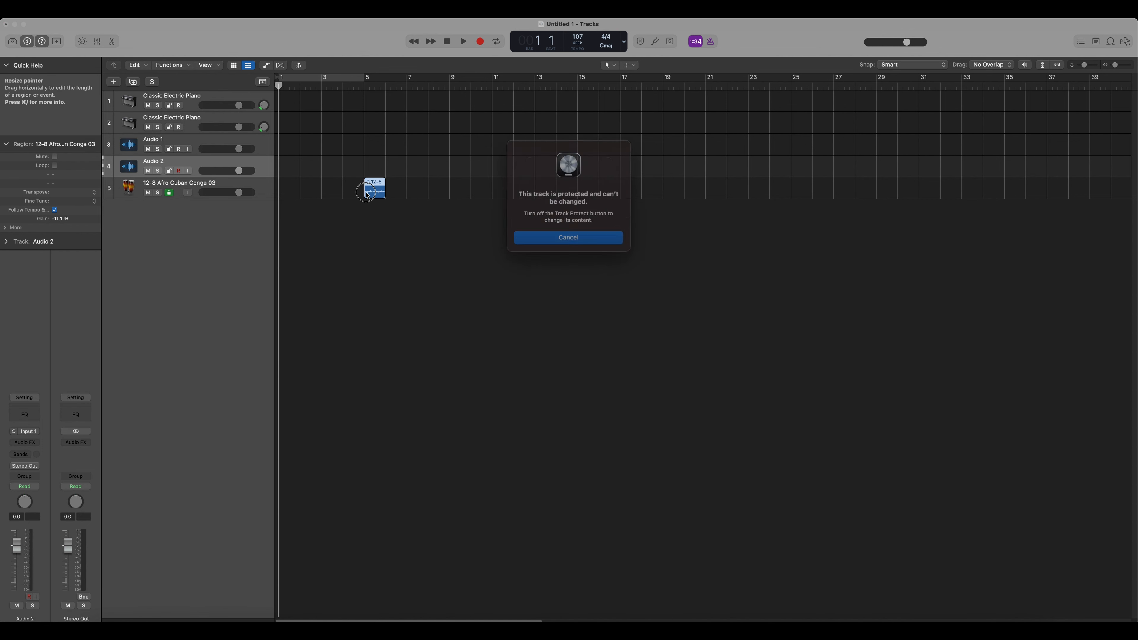
left_click(586, 235)
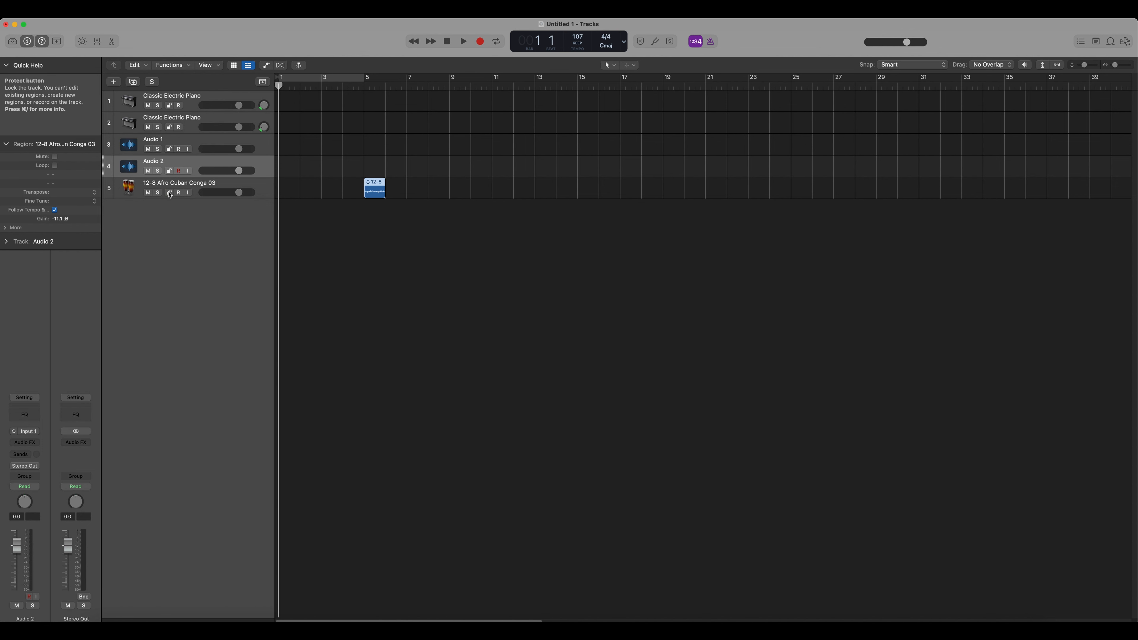
- Hide the Protect button in the track headers, and show the Freeze button briefly before hiding it again
key("alt+t")
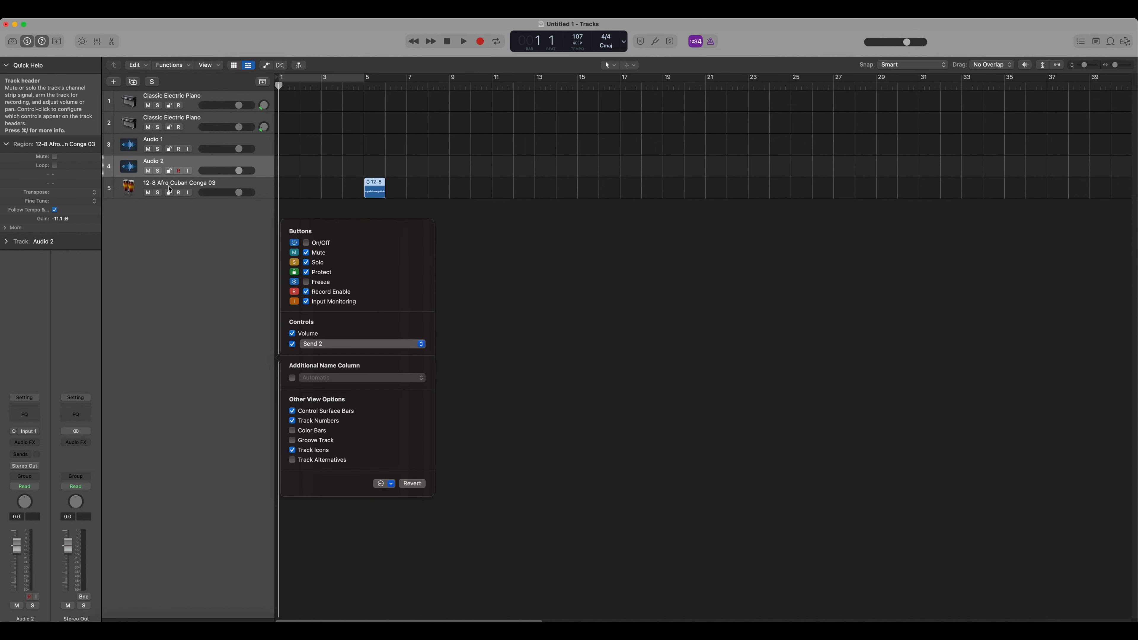
left_click(309, 272)
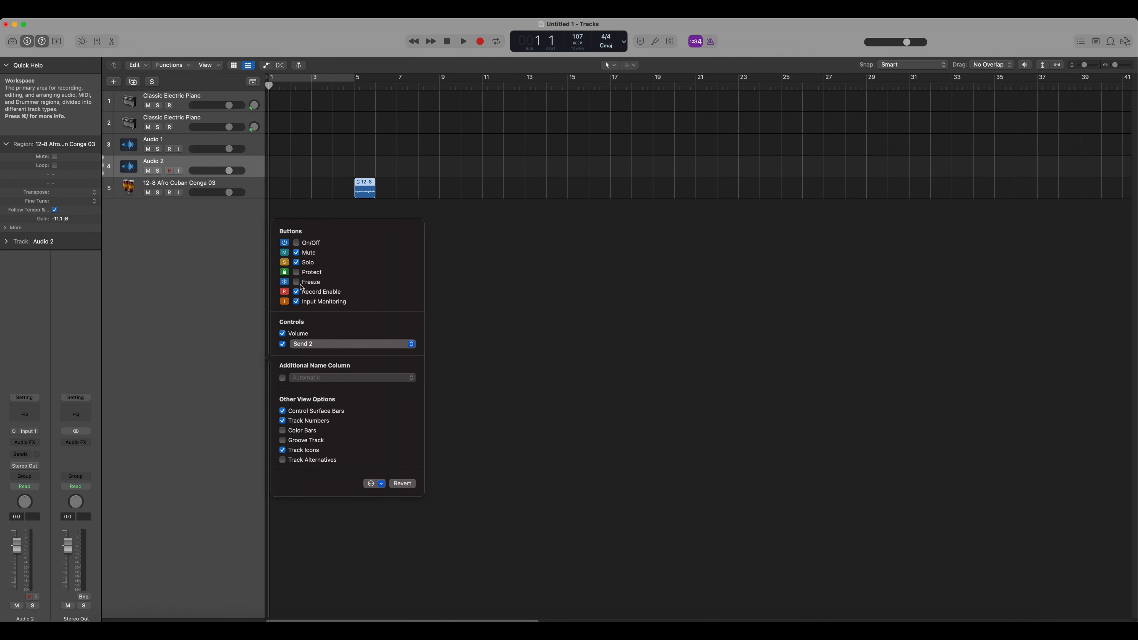
left_click(299, 284)
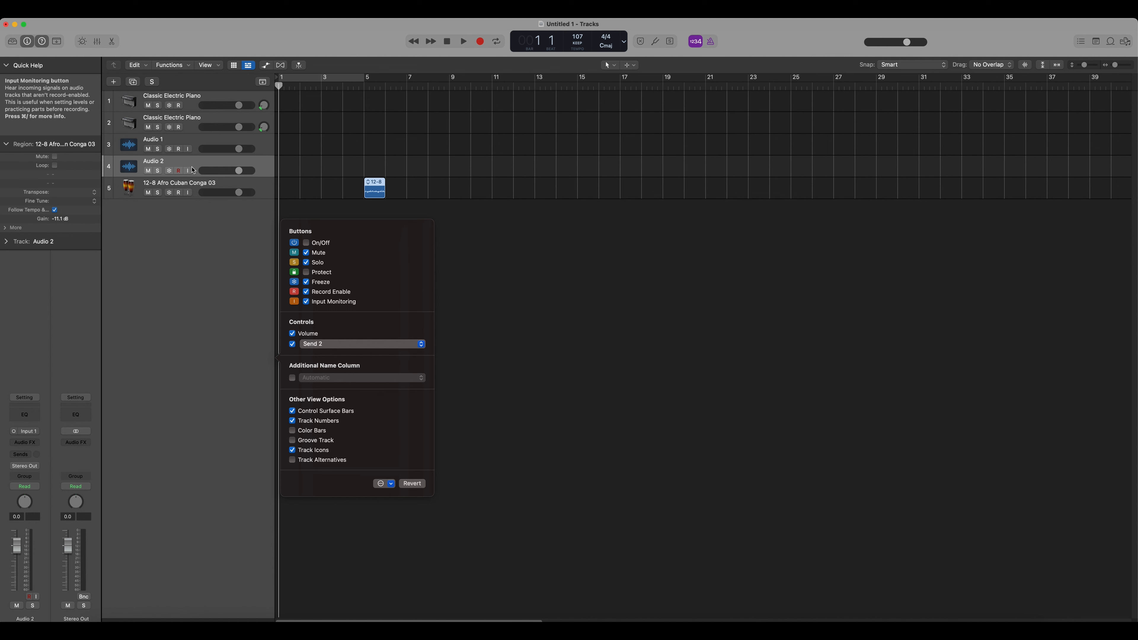
left_click(307, 282)
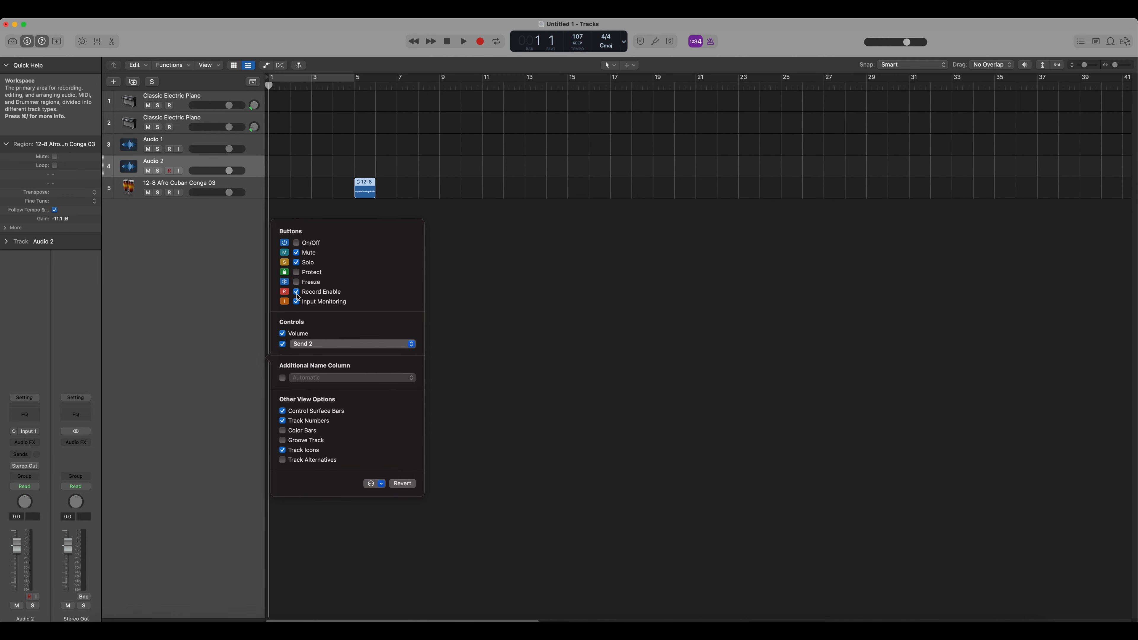
- Toggle the Record Enable button's display in the track headers, and record a short take on Audio 2 from bar 1 to bar 2
left_click(297, 293)
left_click(294, 295)
left_click(296, 295)
left_click(285, 293)
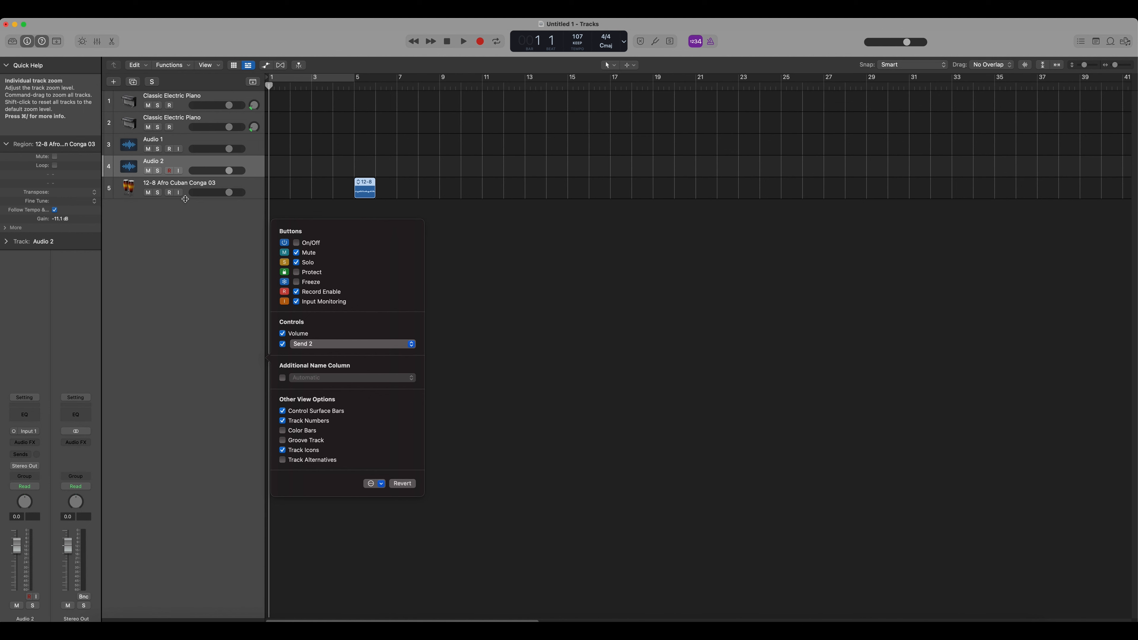
key("r")
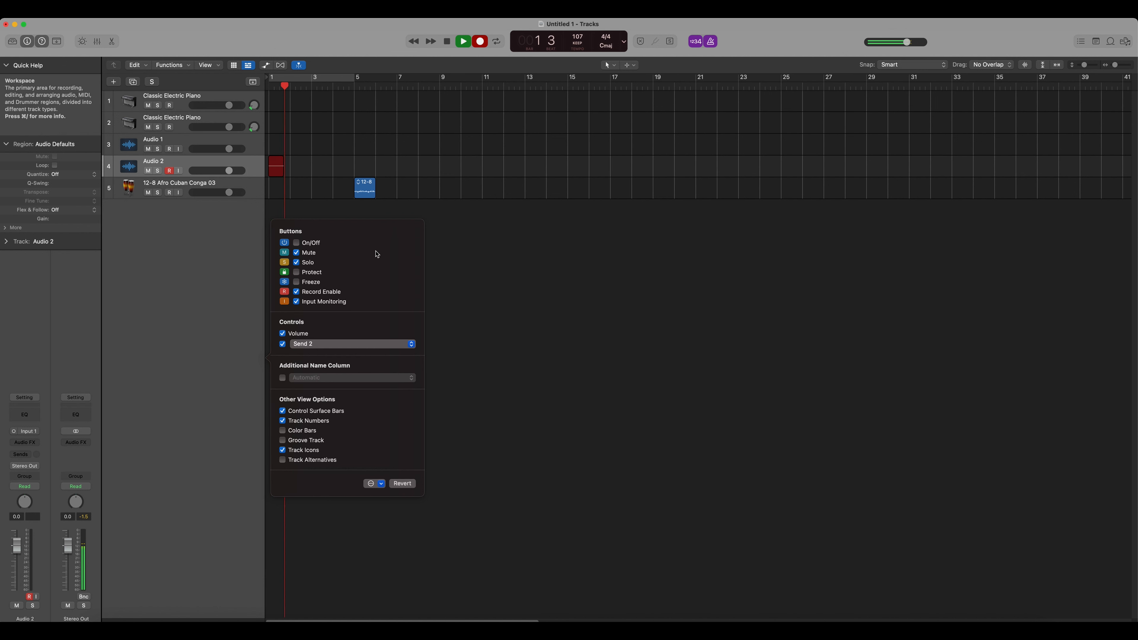
key("space")
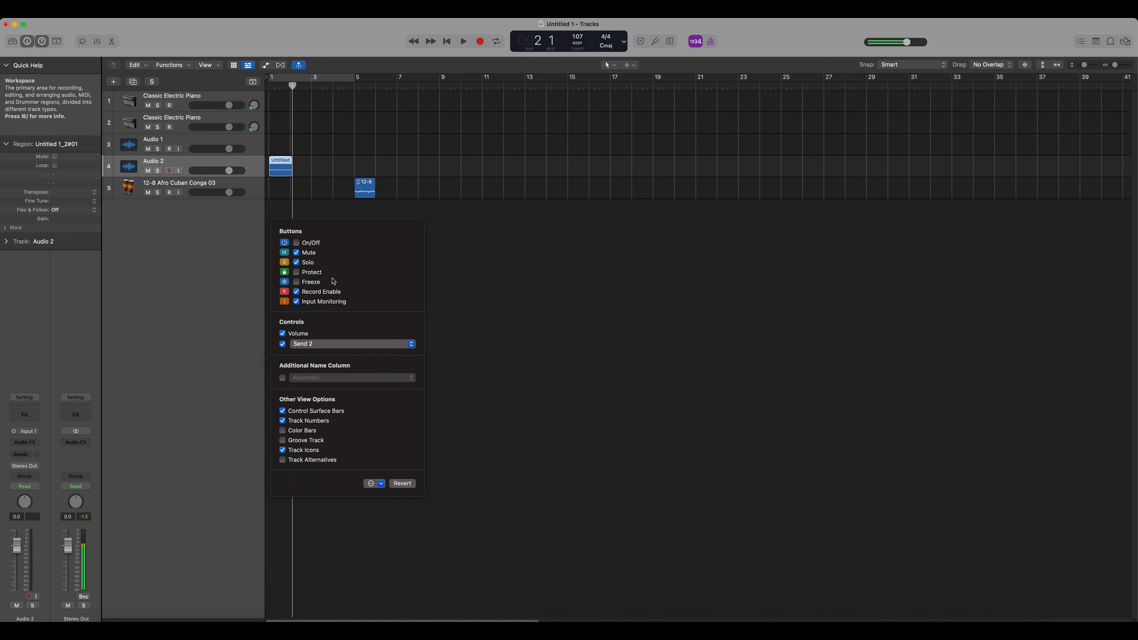
- Hide the Input Monitoring button in the track headers and show it again
left_click(297, 301)
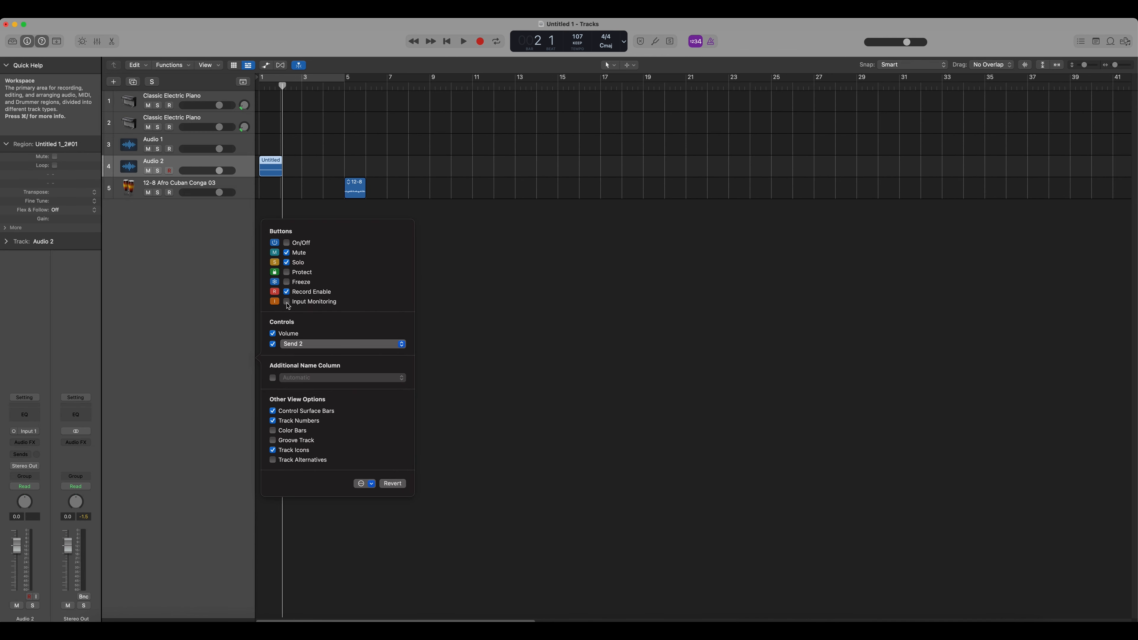
left_click(291, 303)
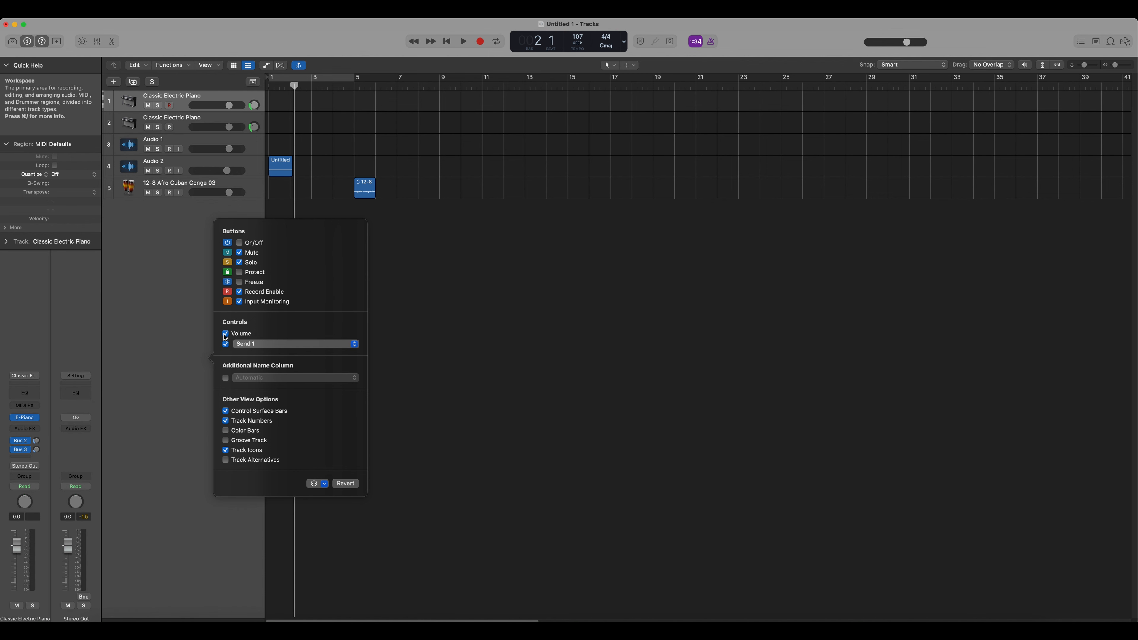
- Lower the Audio 2 track's volume to about -1.3 dB and hide the Volume control in the track headers
left_click_drag(227, 171, 226, 170)
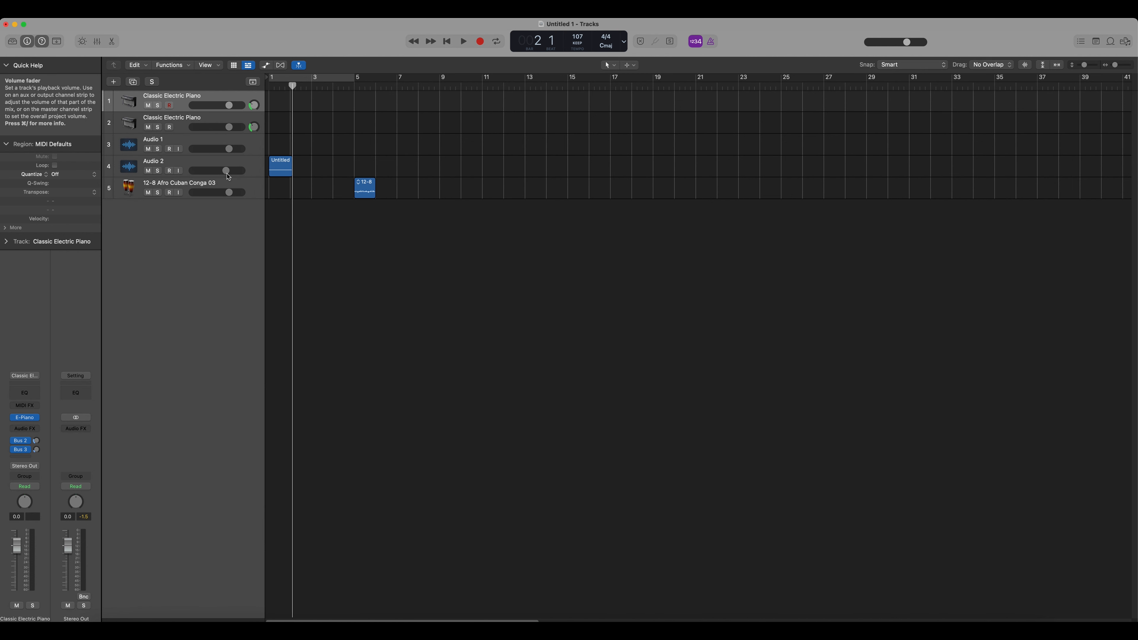
key("alt+t")
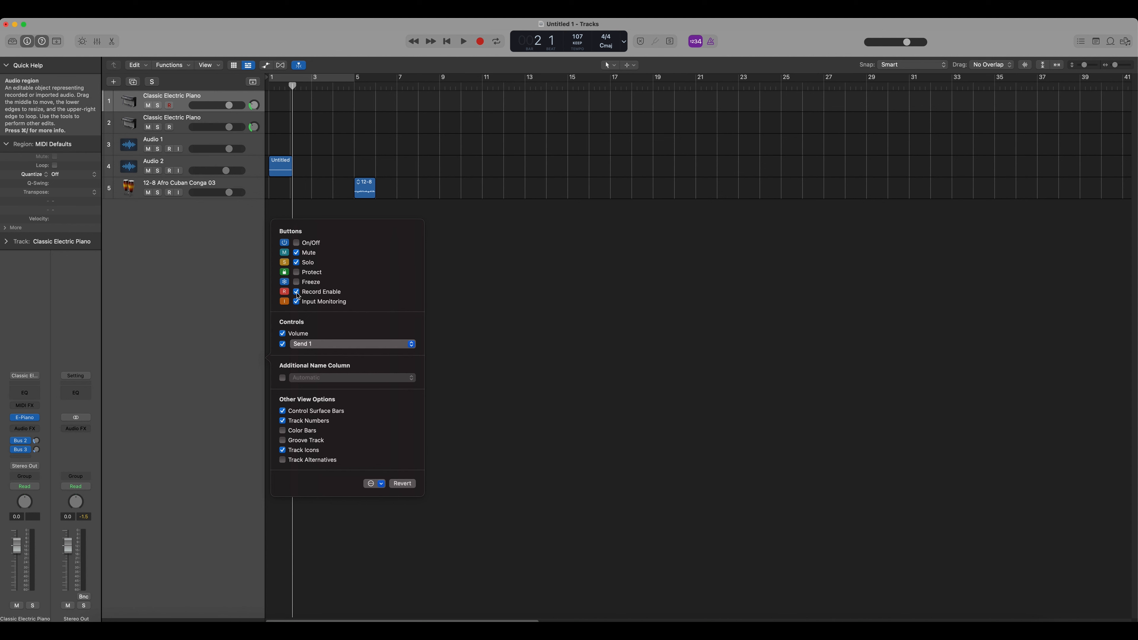
left_click(282, 334)
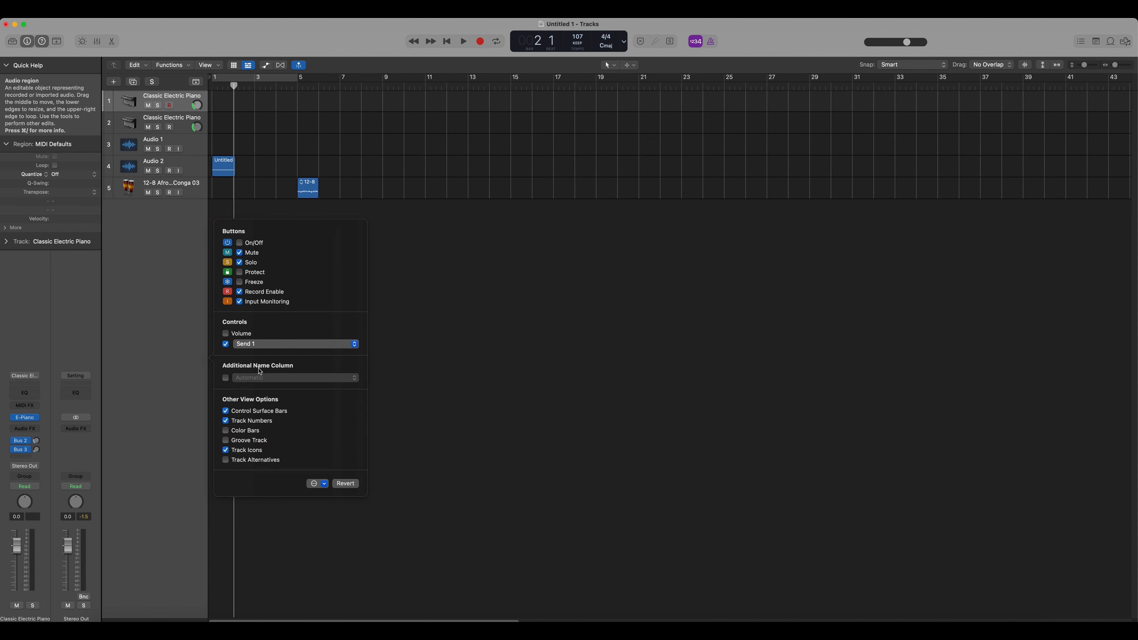
- Review the pan and send options for the track header knob, keep Send 1, and try the second Classic Electric Piano track's knob
left_click(248, 348)
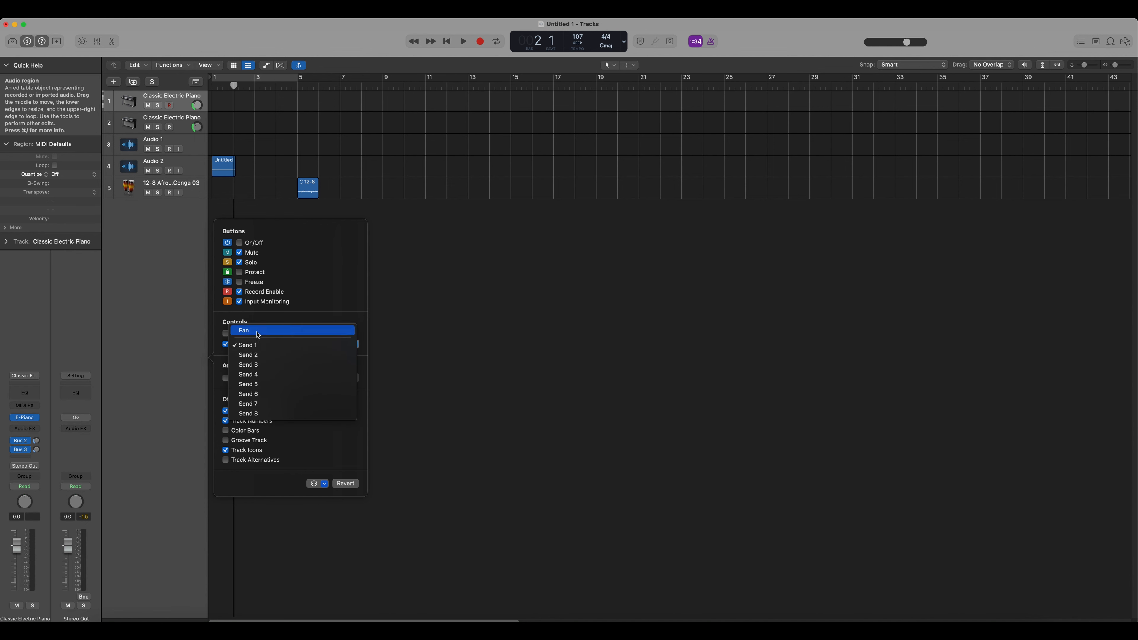
left_click(259, 335)
left_click(253, 345)
left_click(254, 360)
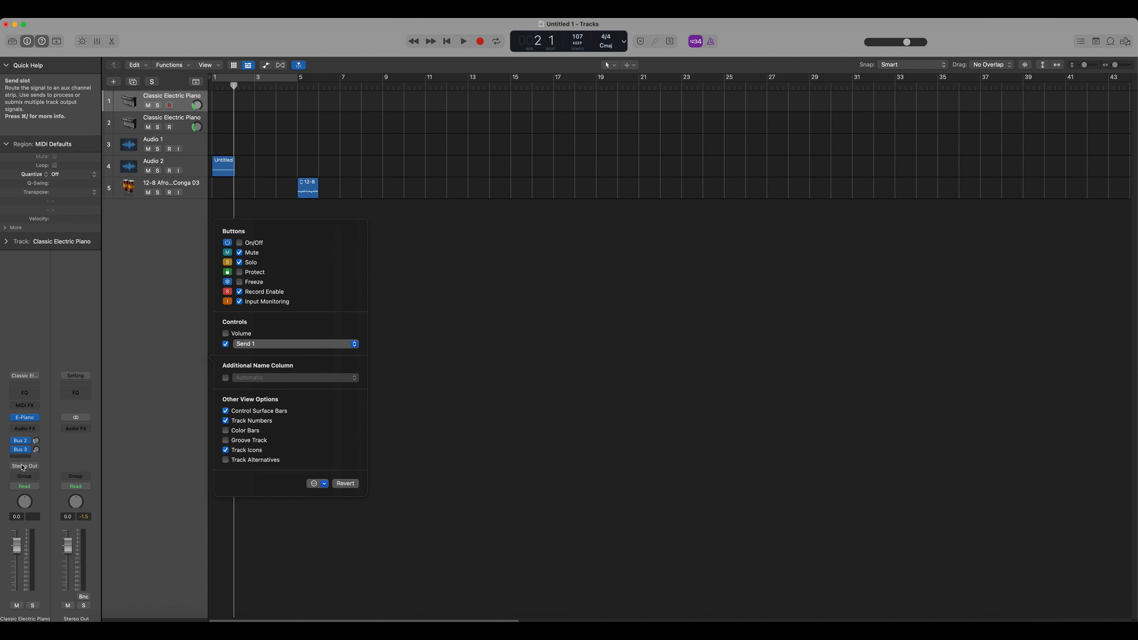
left_click_drag(200, 129, 178, 166)
- Set the track header knob to control Pan
key("alt+t")
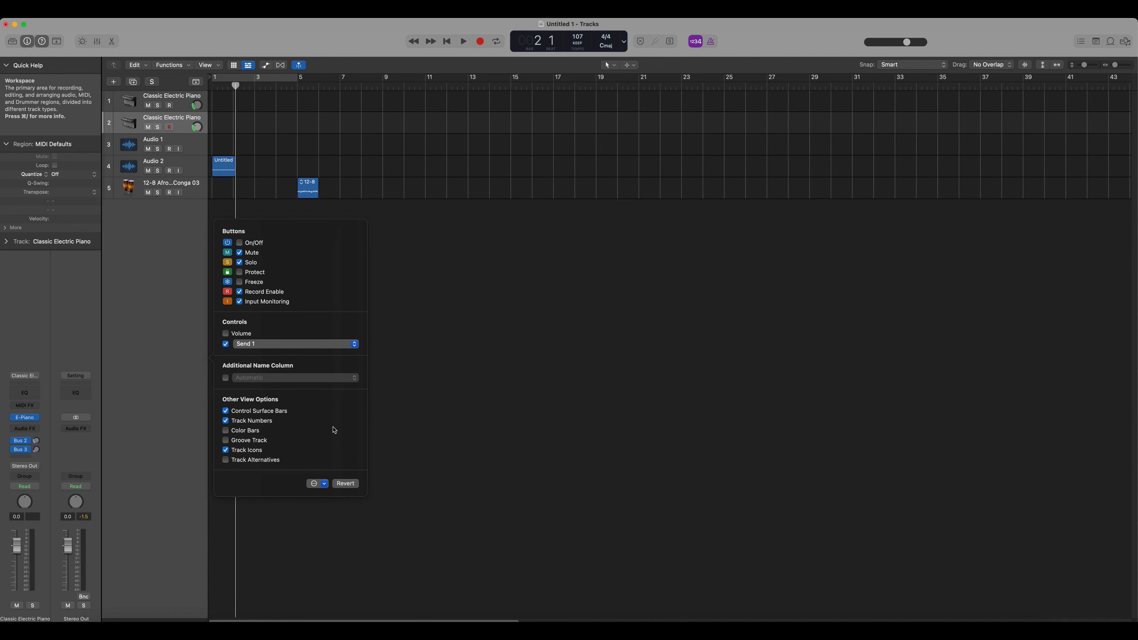
left_click(257, 345)
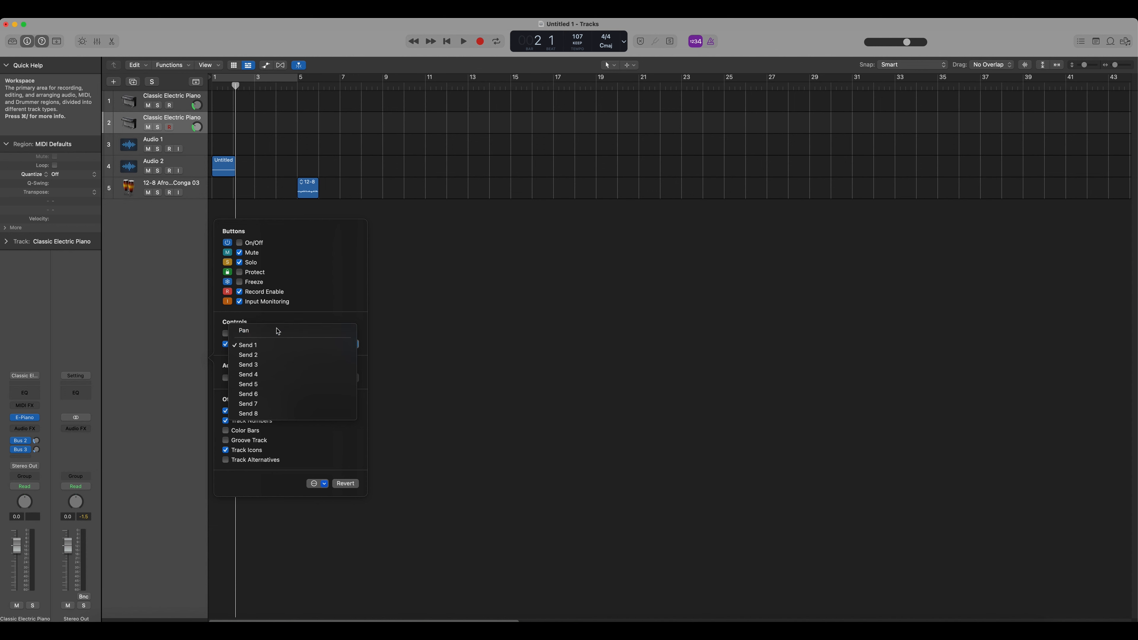
left_click(277, 331)
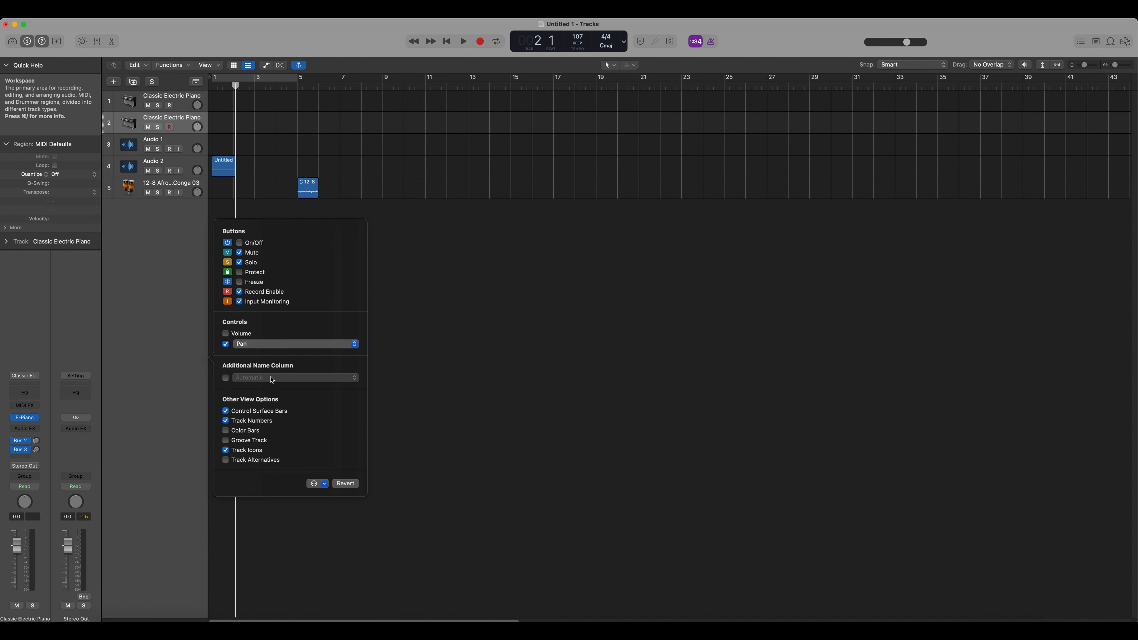
- Toggle the additional name column in the track headers and leave it shown with the Automatic setting
left_click(227, 379)
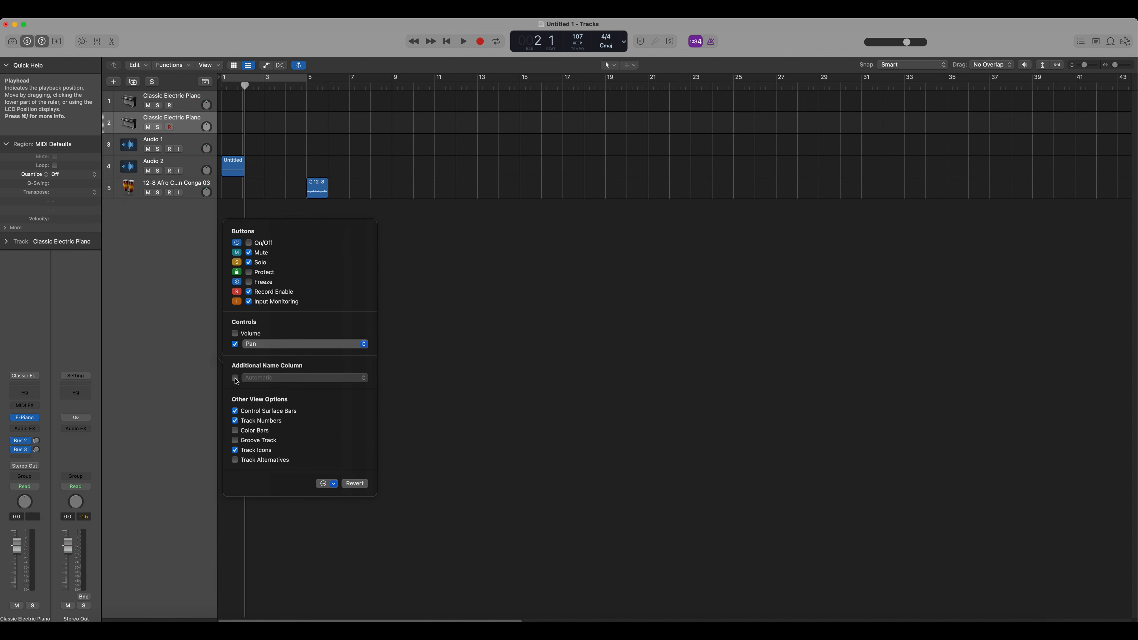
left_click(234, 378)
left_click(235, 380)
left_click(236, 380)
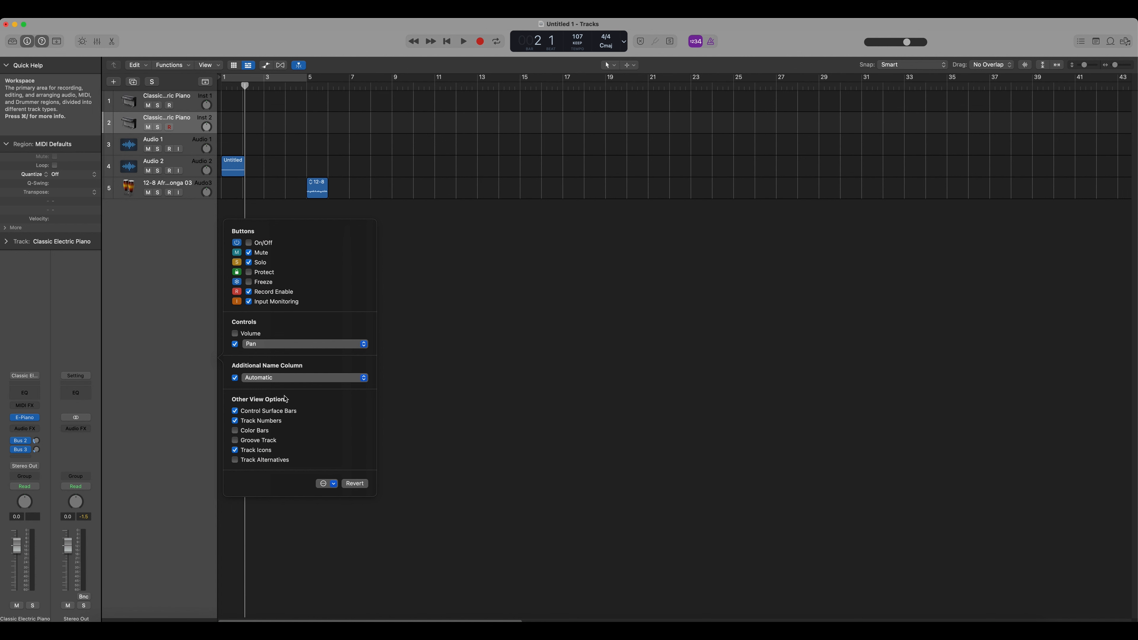
- Try Patch or Channel Strip Setting Name and Channel Strip Type and Number for the additional name column, restore Automatic, and hide the column
left_click(270, 379)
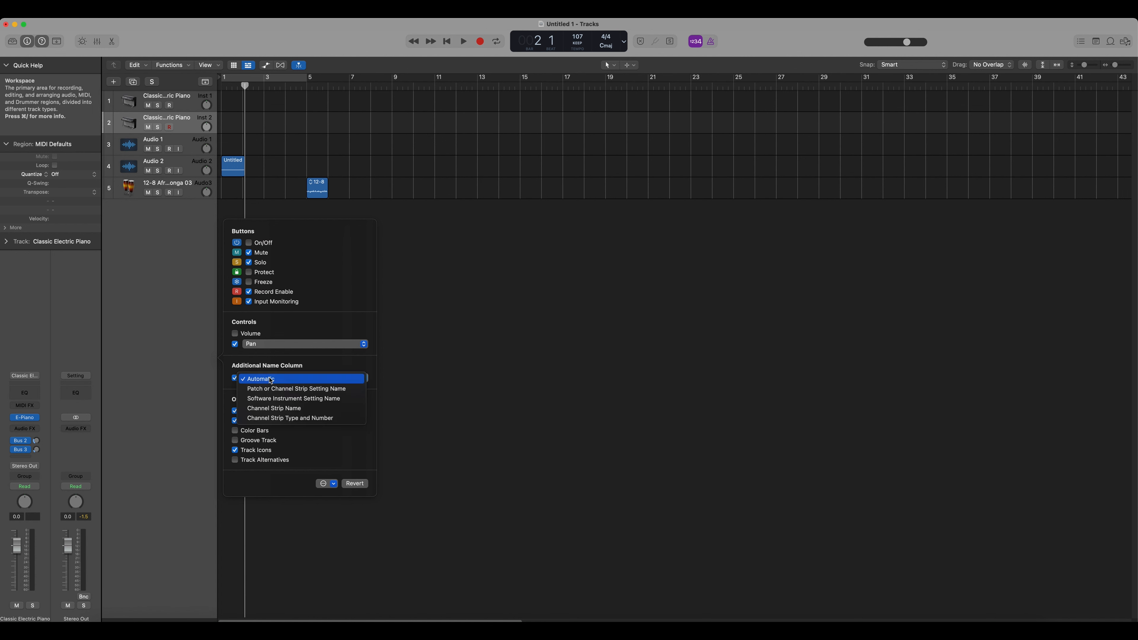
left_click(306, 393)
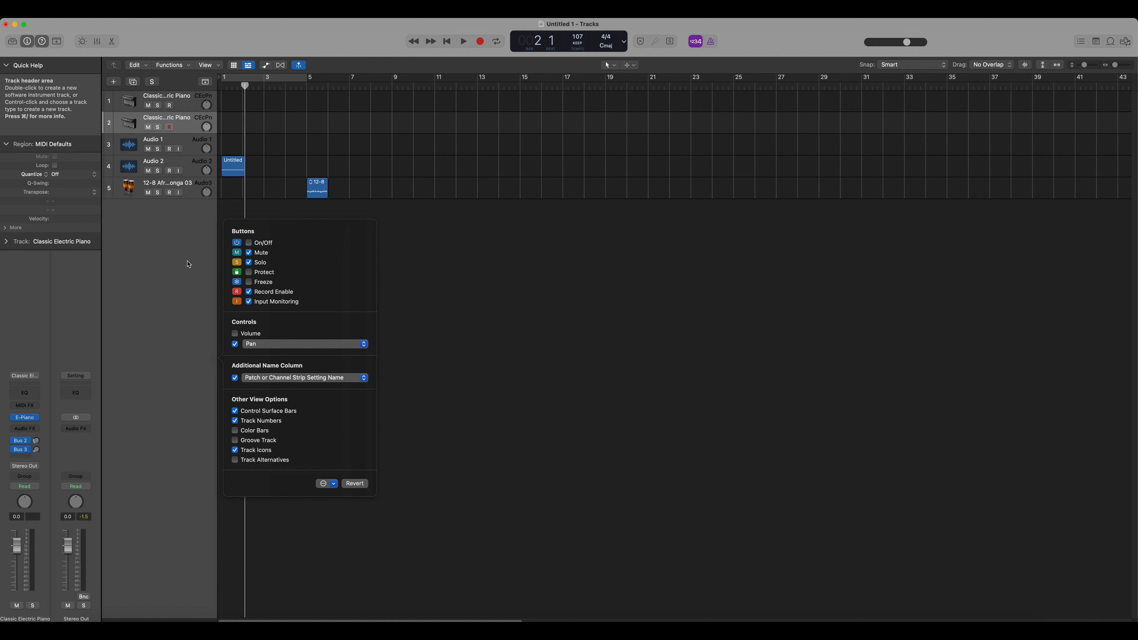
left_click(258, 381)
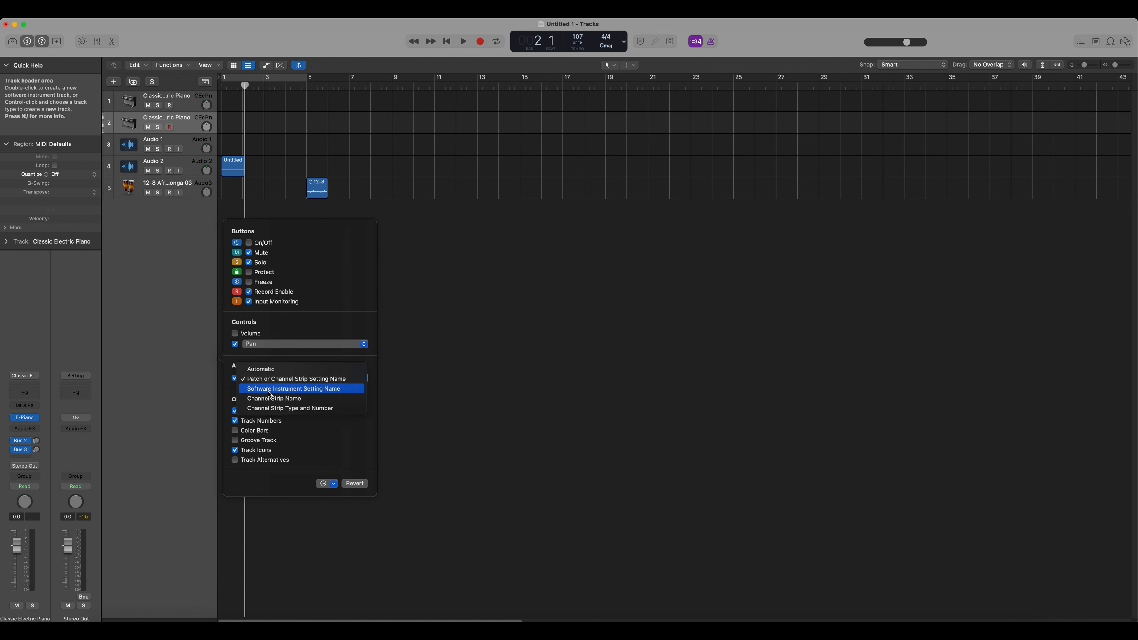
left_click(324, 408)
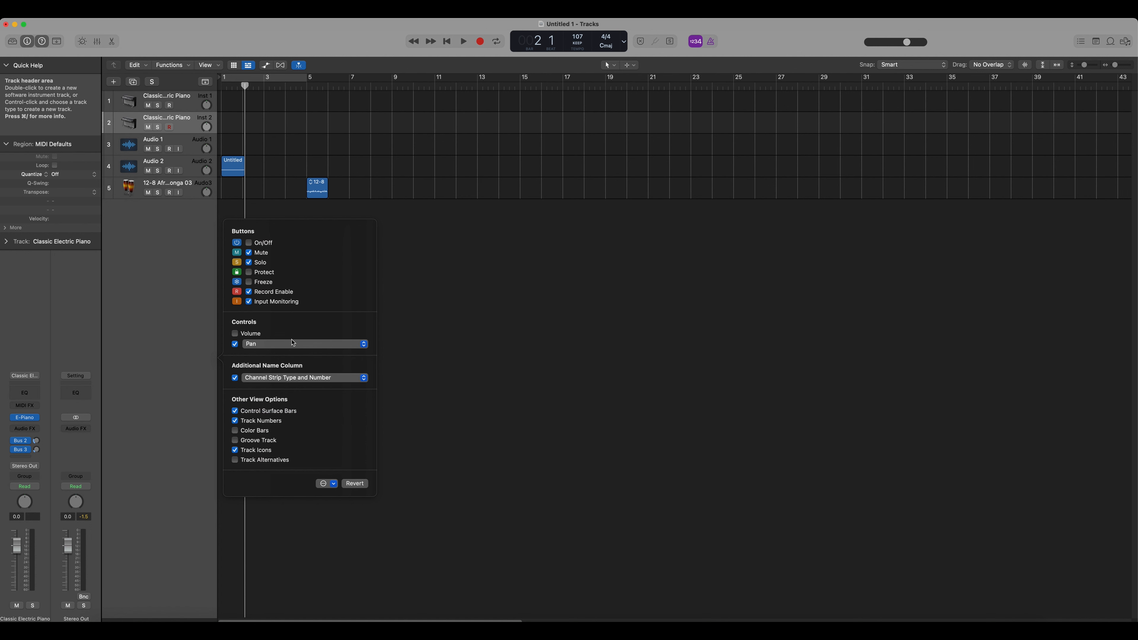
left_click(264, 382)
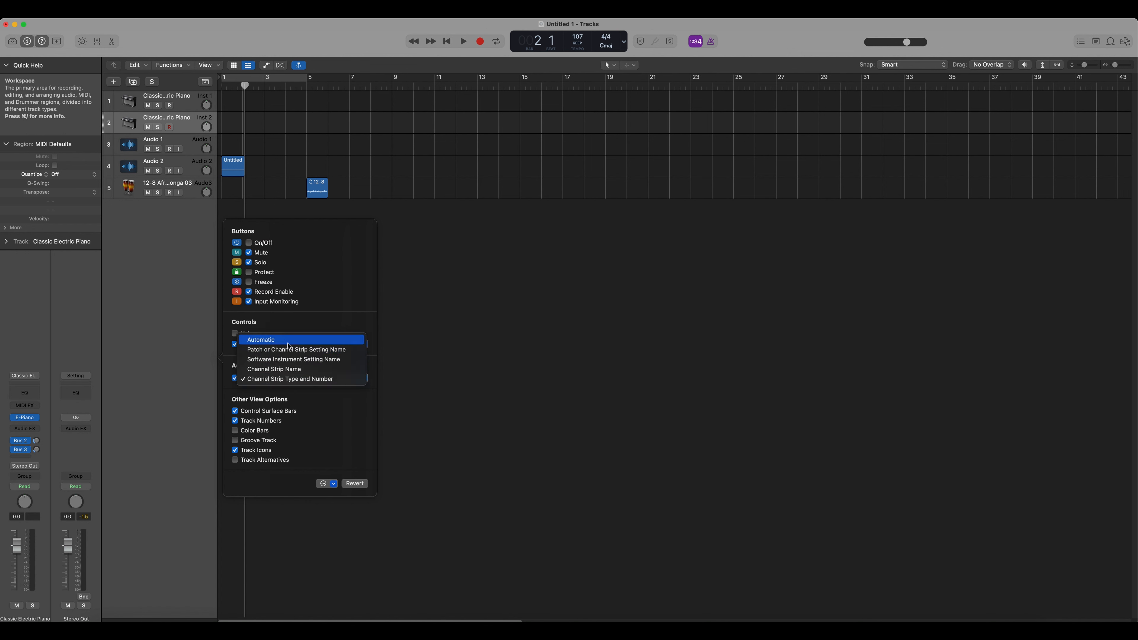
left_click(277, 338)
left_click(234, 378)
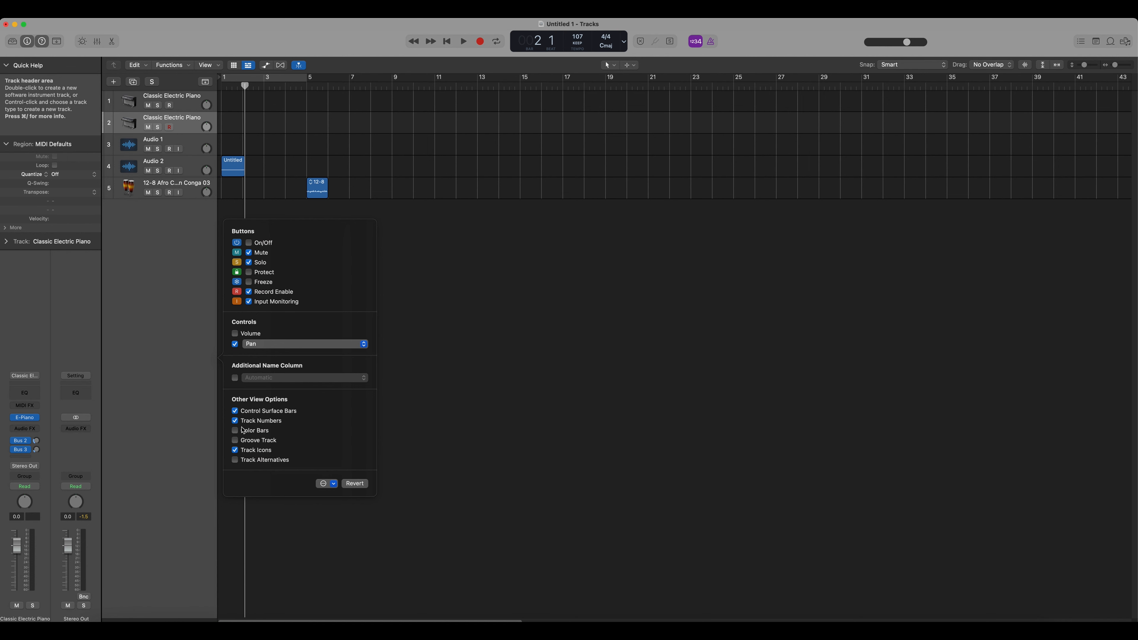
- Toggle the control surface bars in the track headers several times and leave them hidden
left_click(235, 411)
left_click(234, 412)
left_click(235, 413)
left_click(235, 412)
left_click(233, 415)
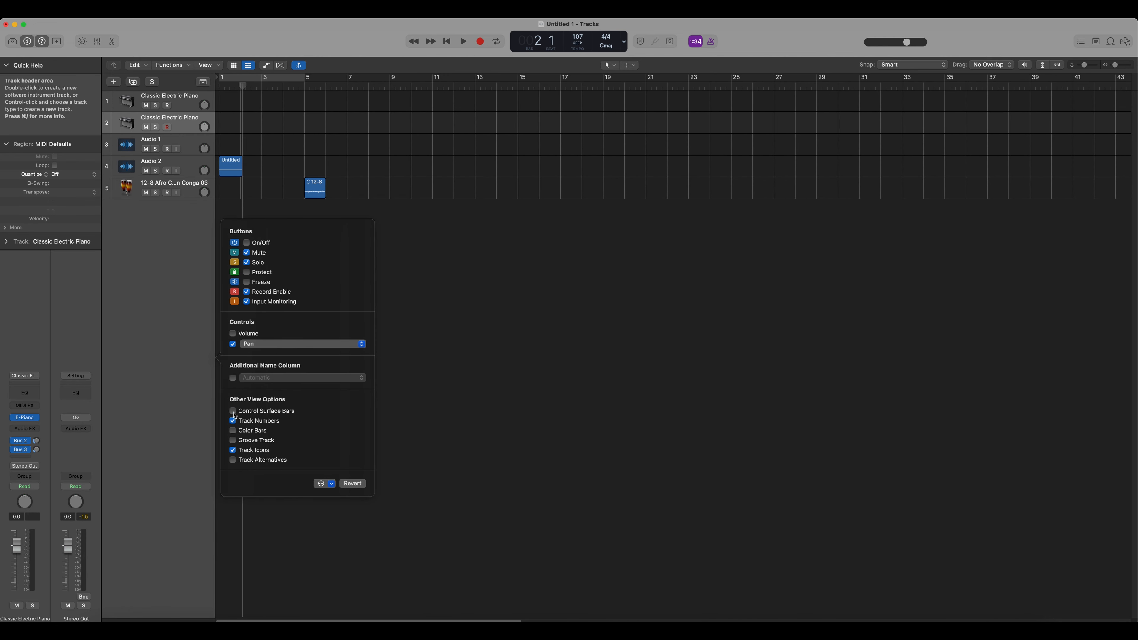
left_click(234, 414)
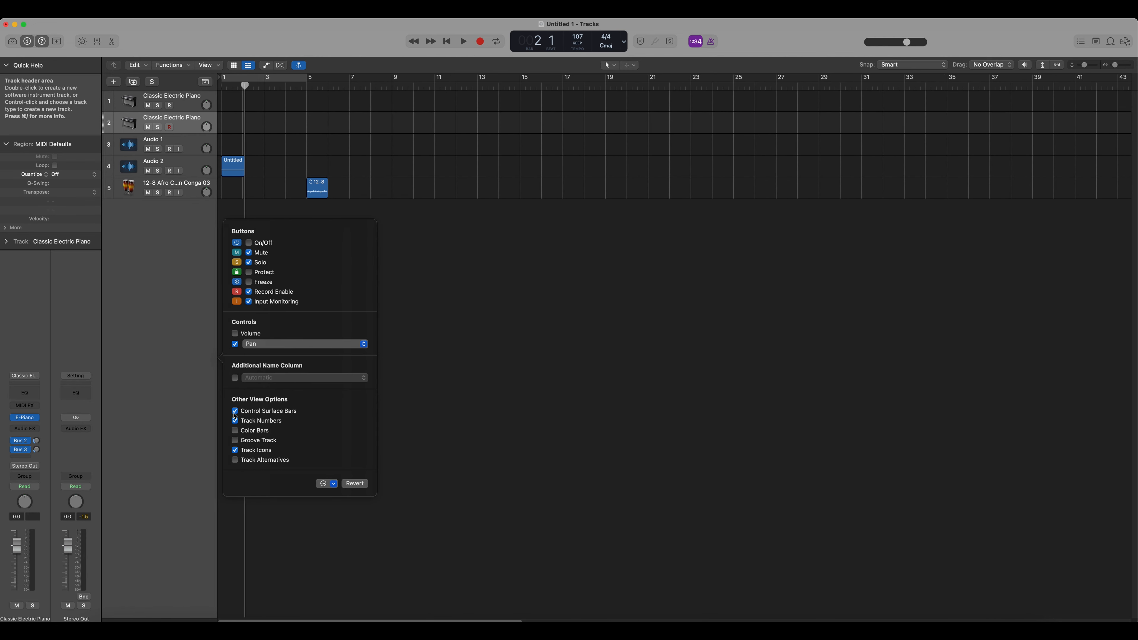
left_click(235, 412)
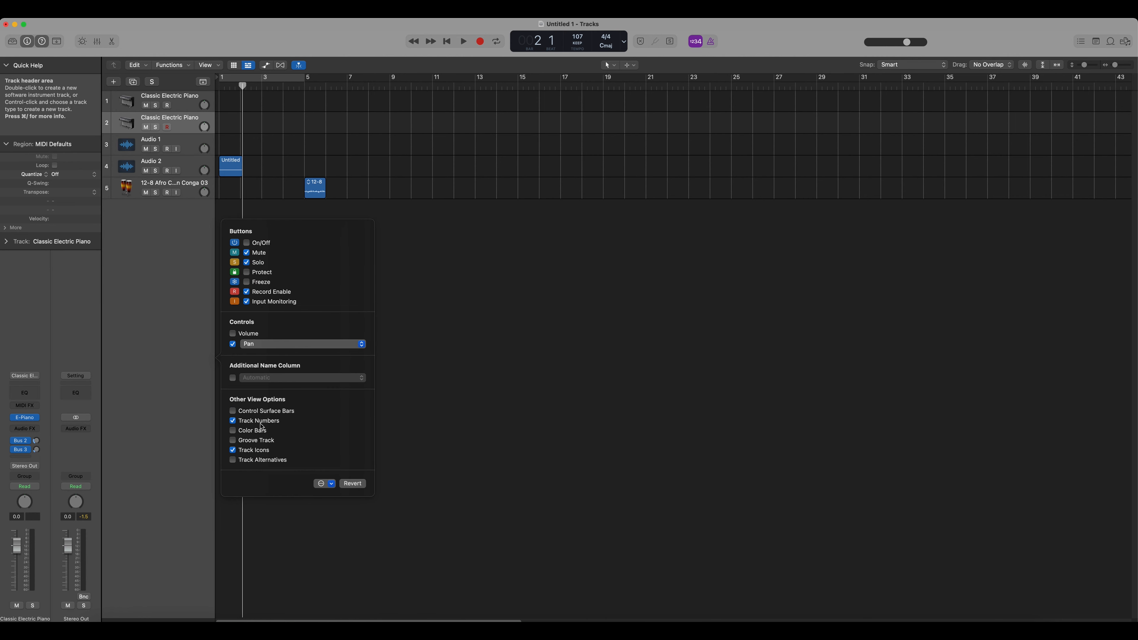
- Hide and show the track numbers in the track headers, leaving them shown
left_click(261, 425)
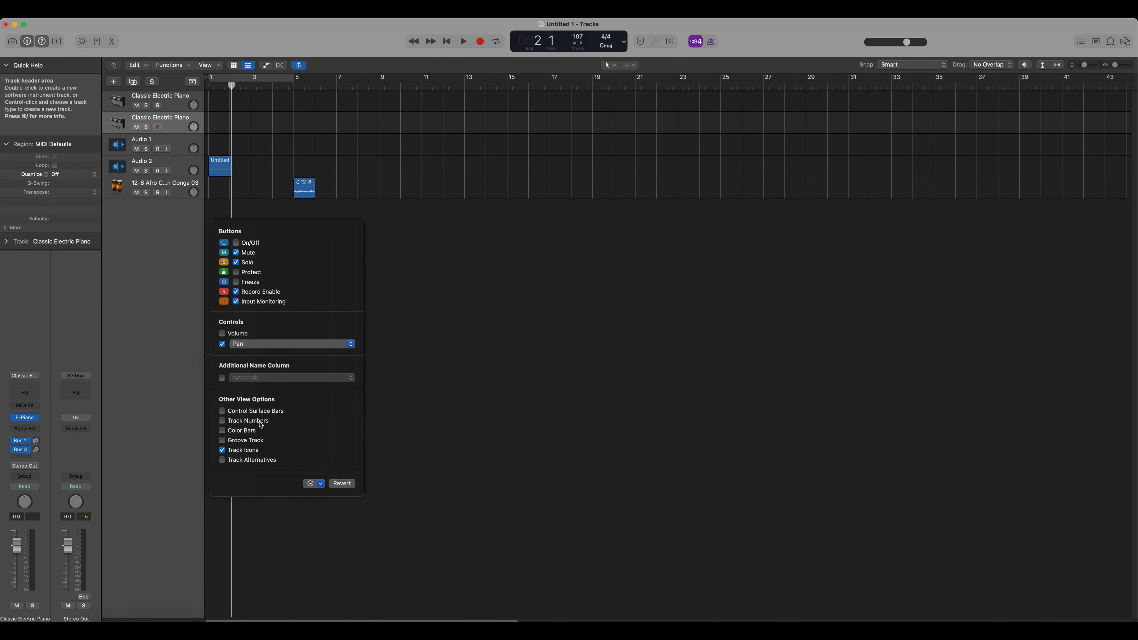
left_click(232, 421)
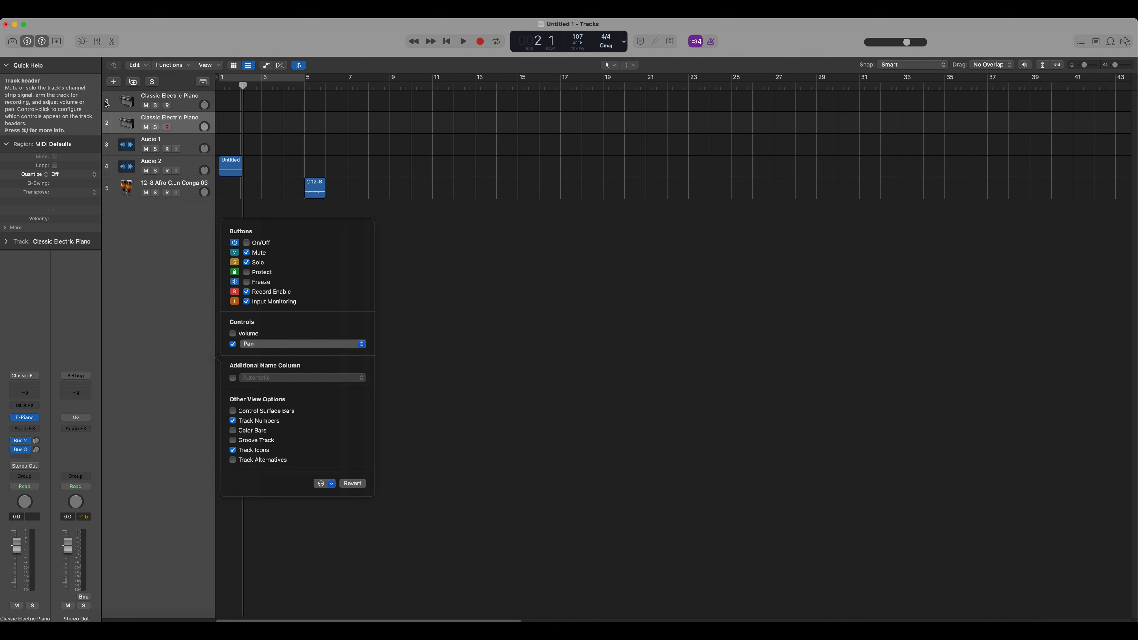
left_click(233, 420)
left_click(231, 421)
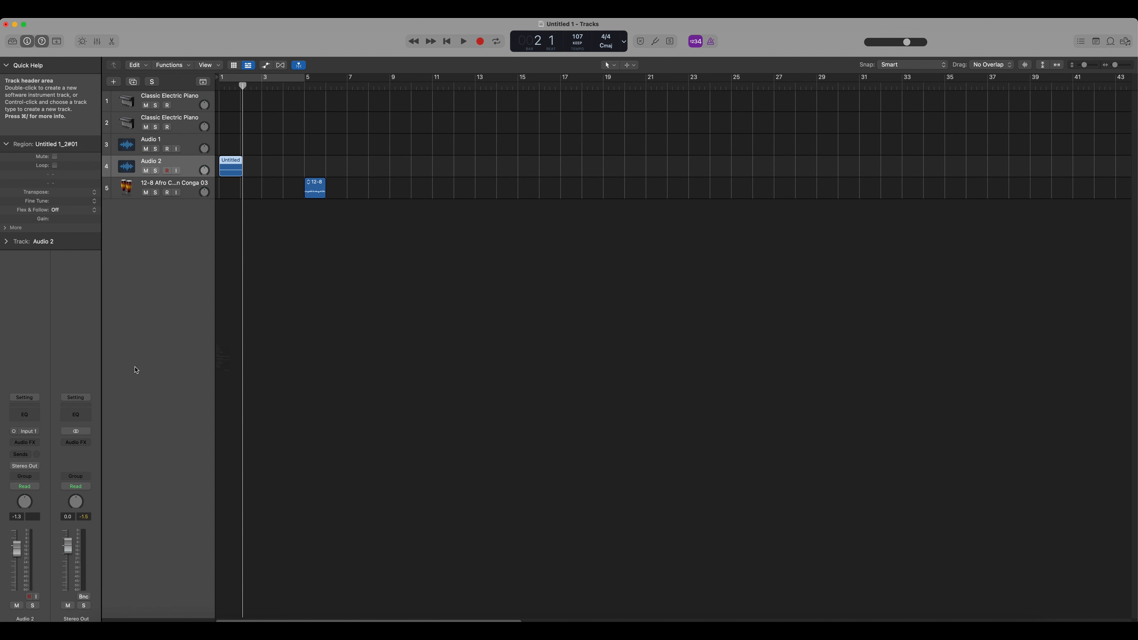
- Show the color bars in the track headers and change the Audio 1 track's icon to the single microphone
key("alt+t")
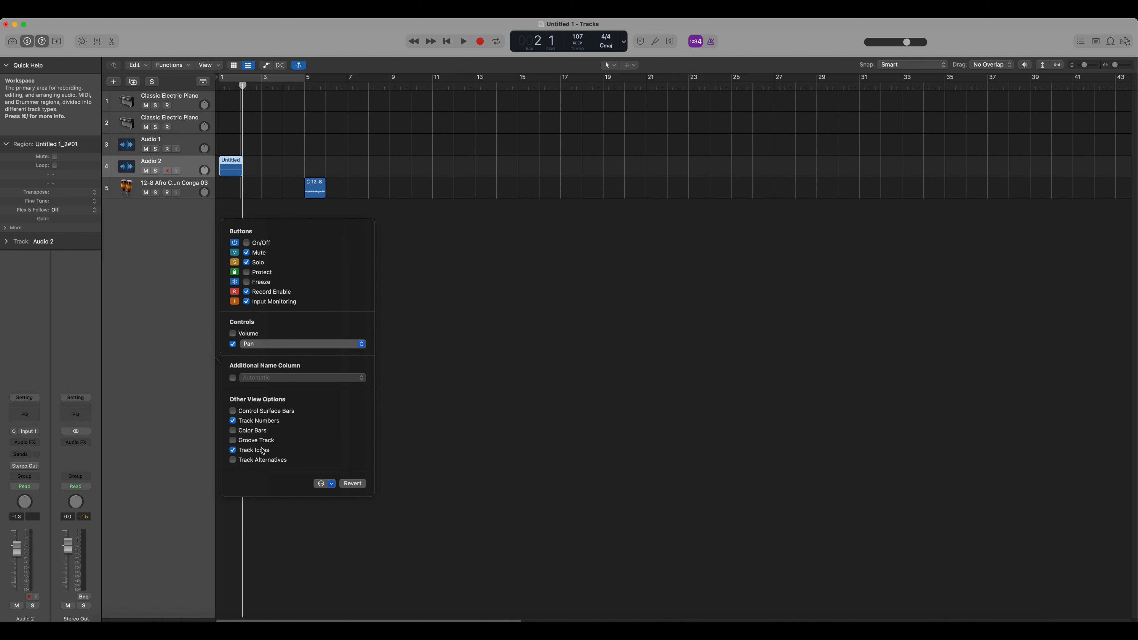
left_click(233, 431)
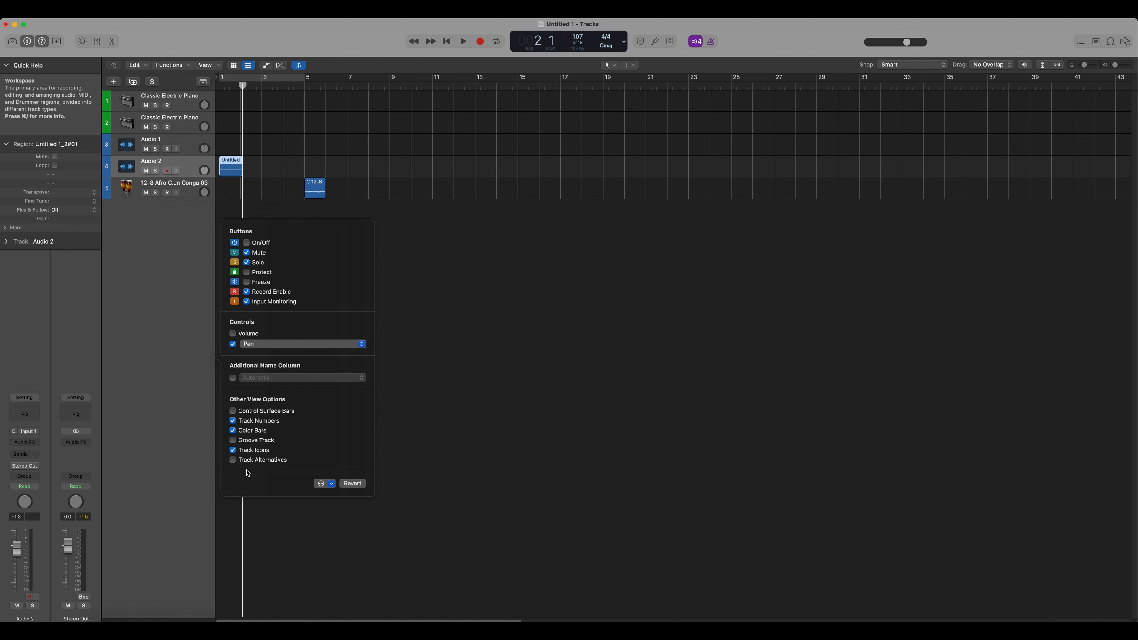
key("Up")
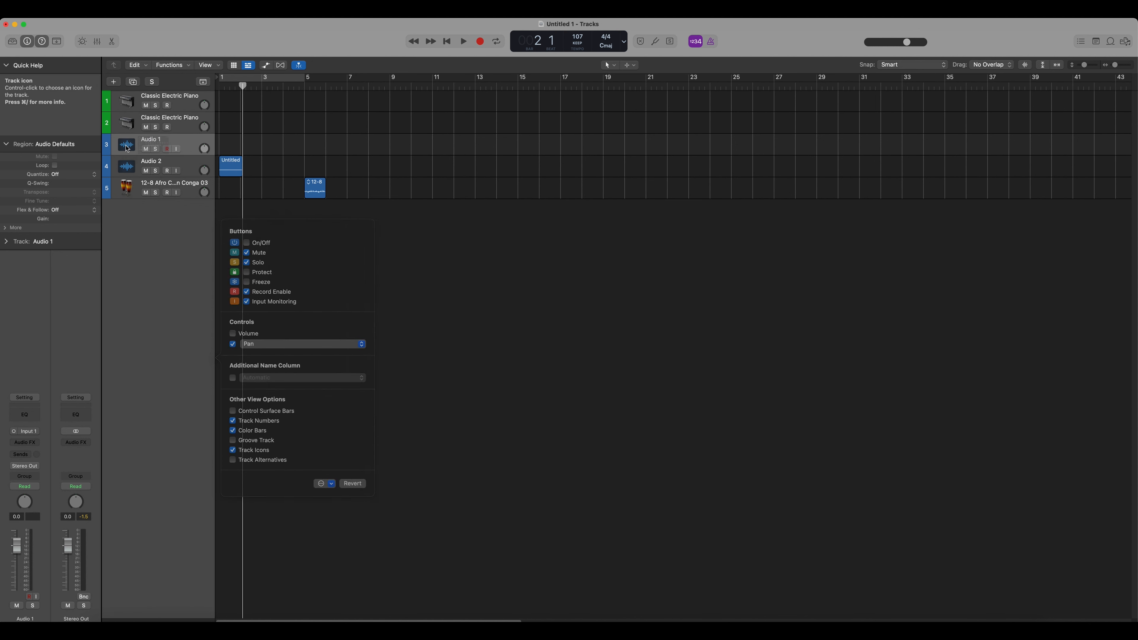
left_click(127, 148, "ctrl")
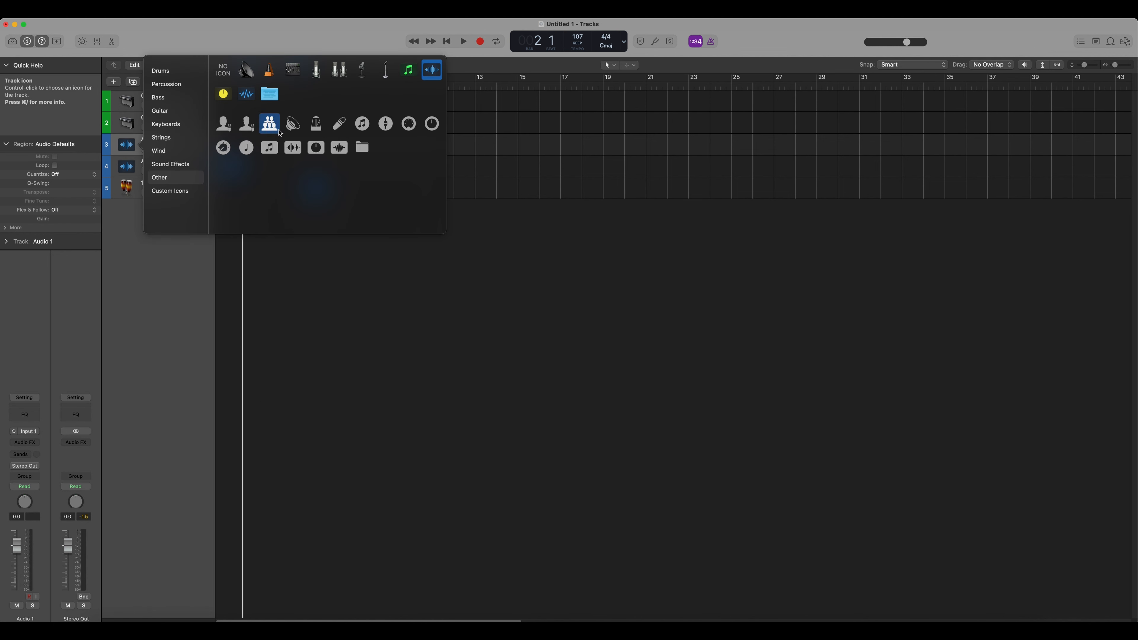
left_click(319, 75)
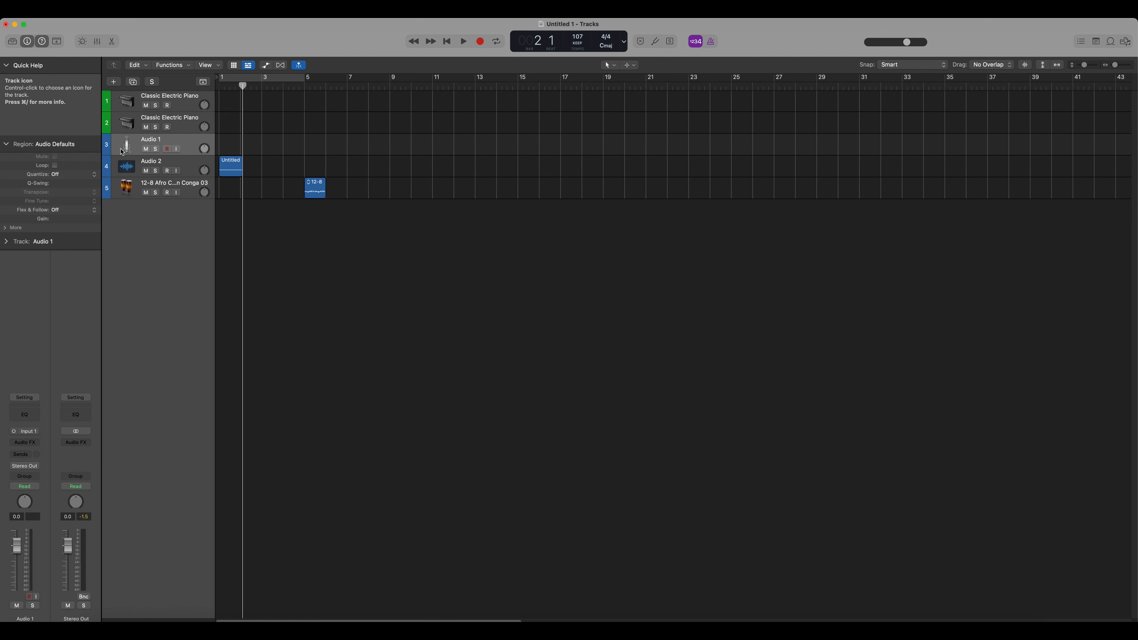
- Change the Audio 2 track's icon to a guitar and the second Classic Electric Piano track's icon to the red accordion
left_click(127, 167)
left_click(127, 167, "ctrl")
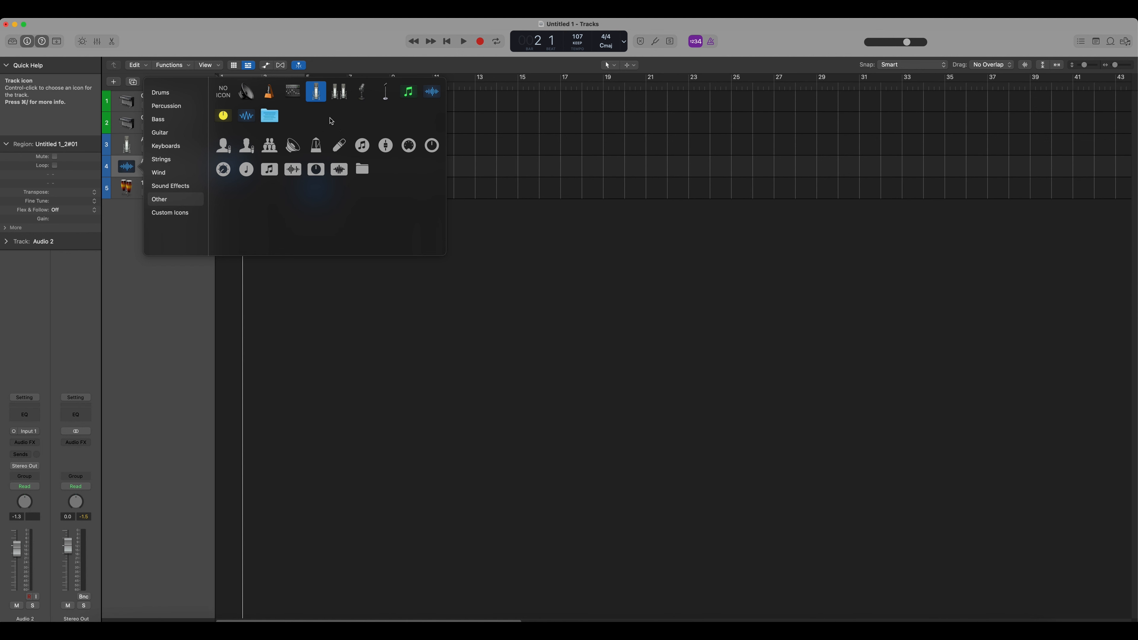
left_click(166, 133)
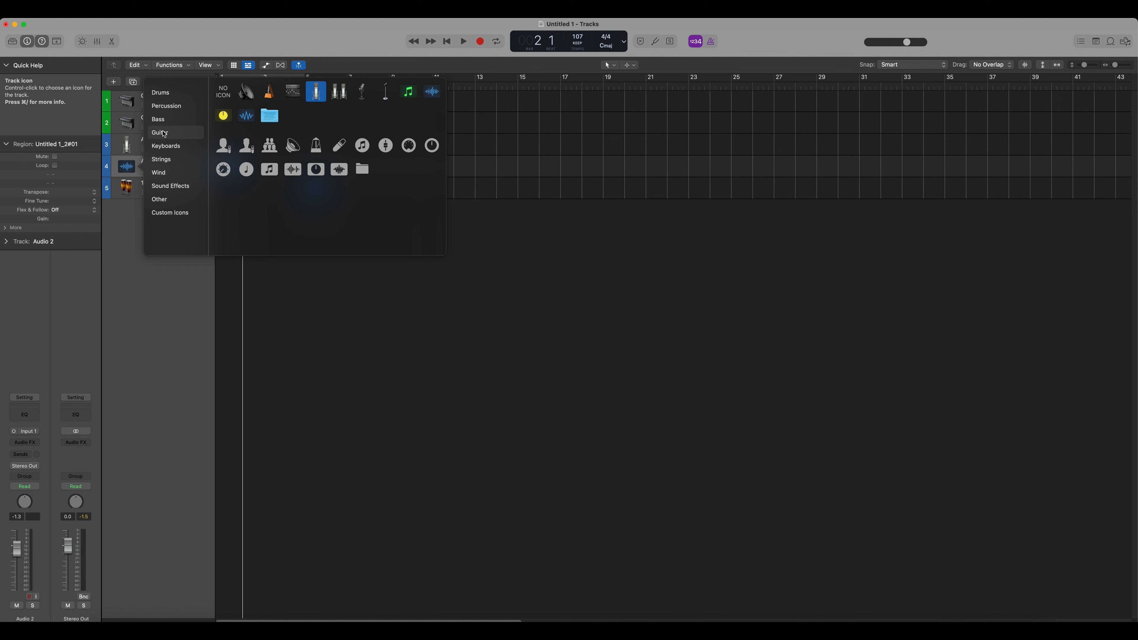
left_click(311, 97)
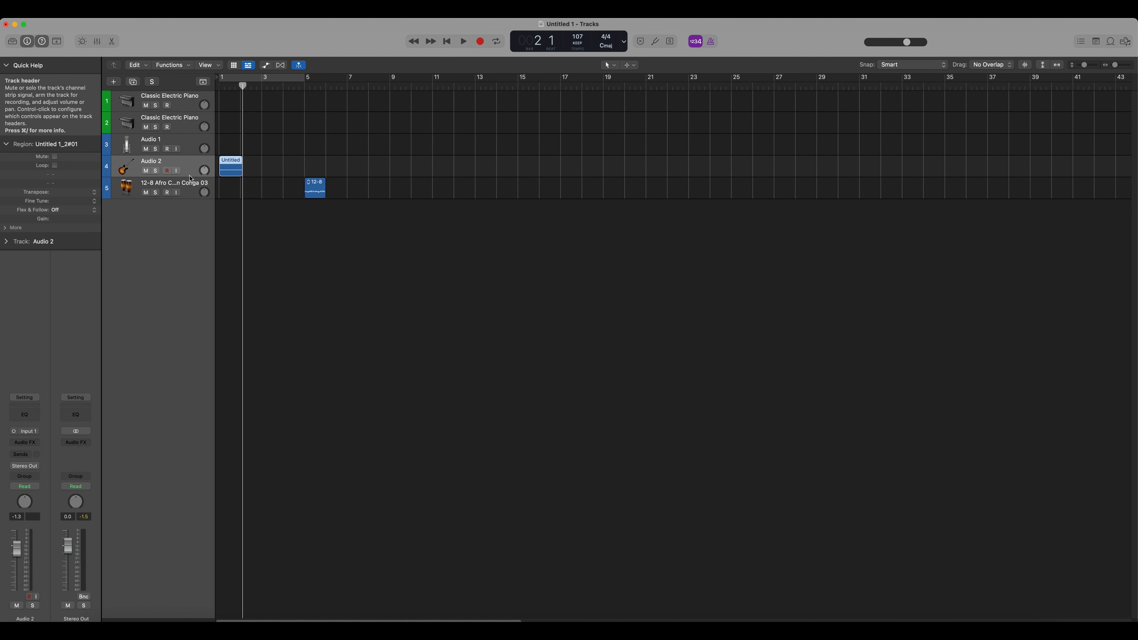
right_click(130, 125)
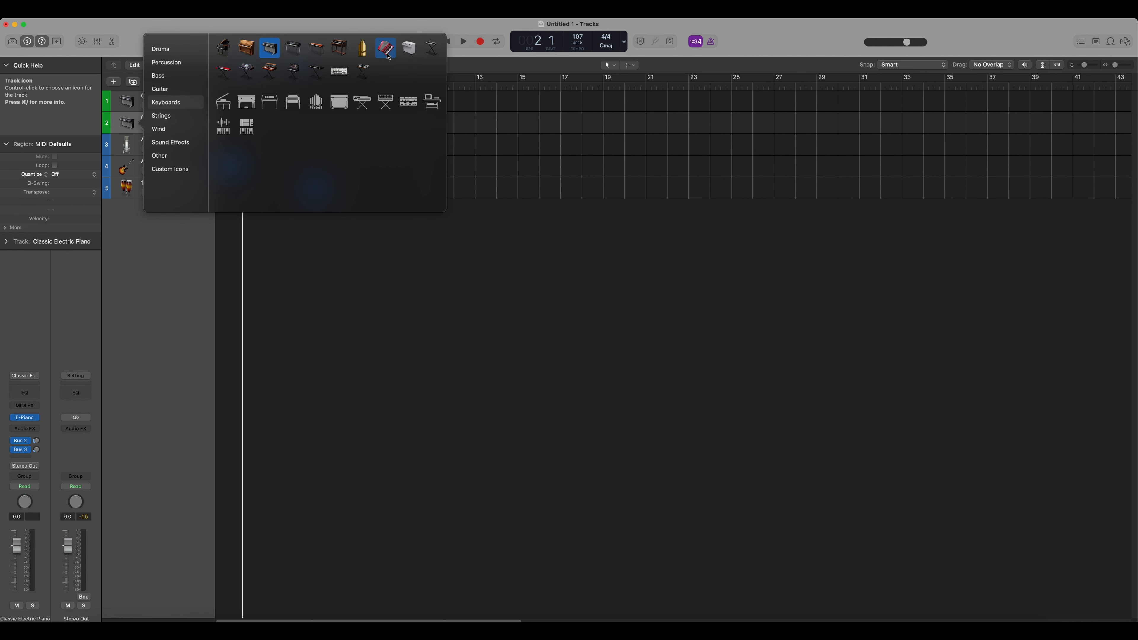
left_click(387, 52)
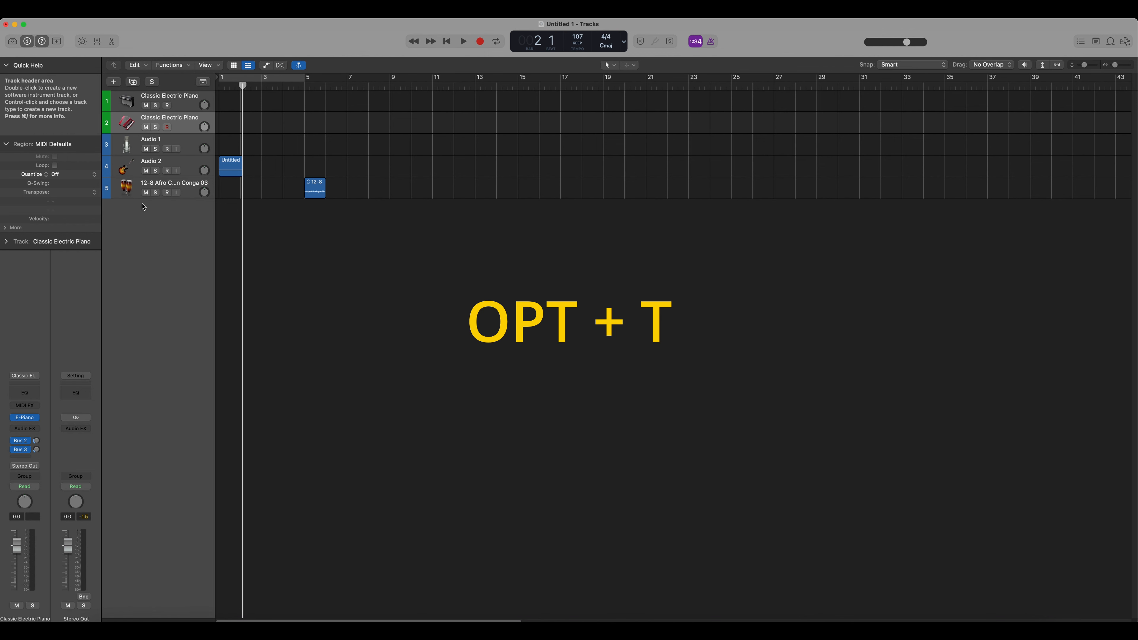
- Select the Audio 2 track and show Track Alternatives in the track headers
key("alt+t")
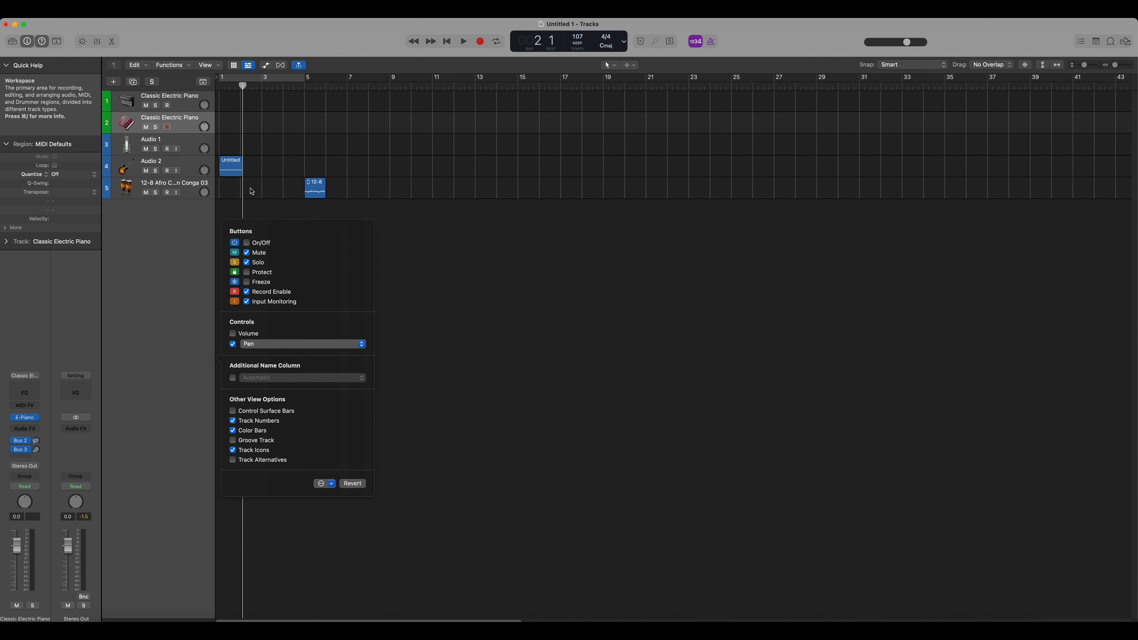
key("Escape")
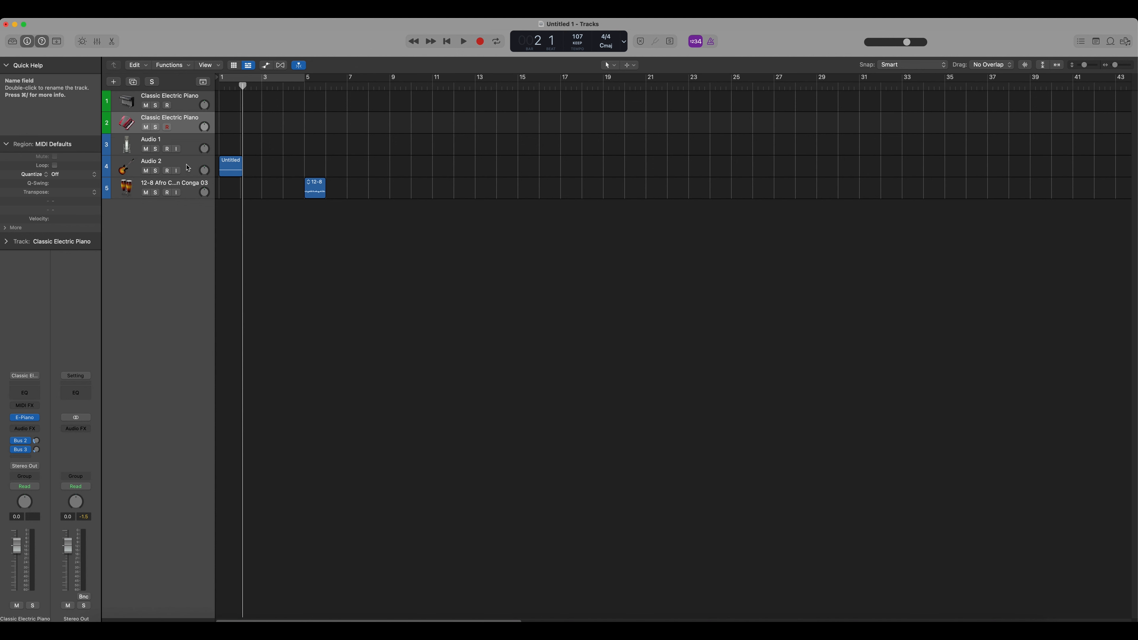
left_click(188, 168)
key("alt+t")
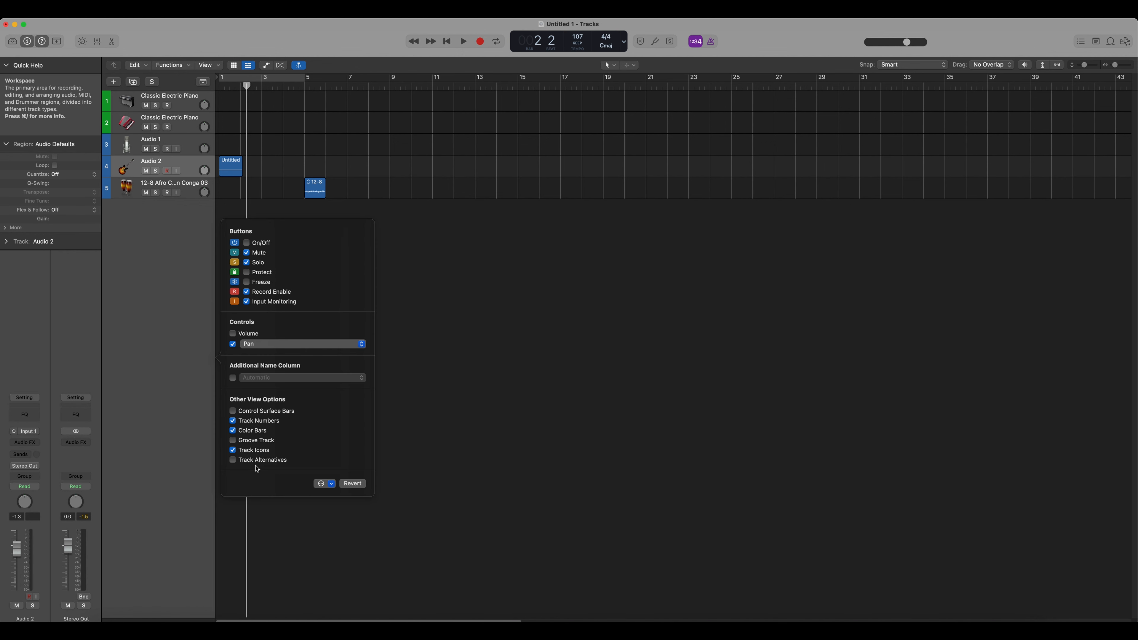
left_click(232, 459)
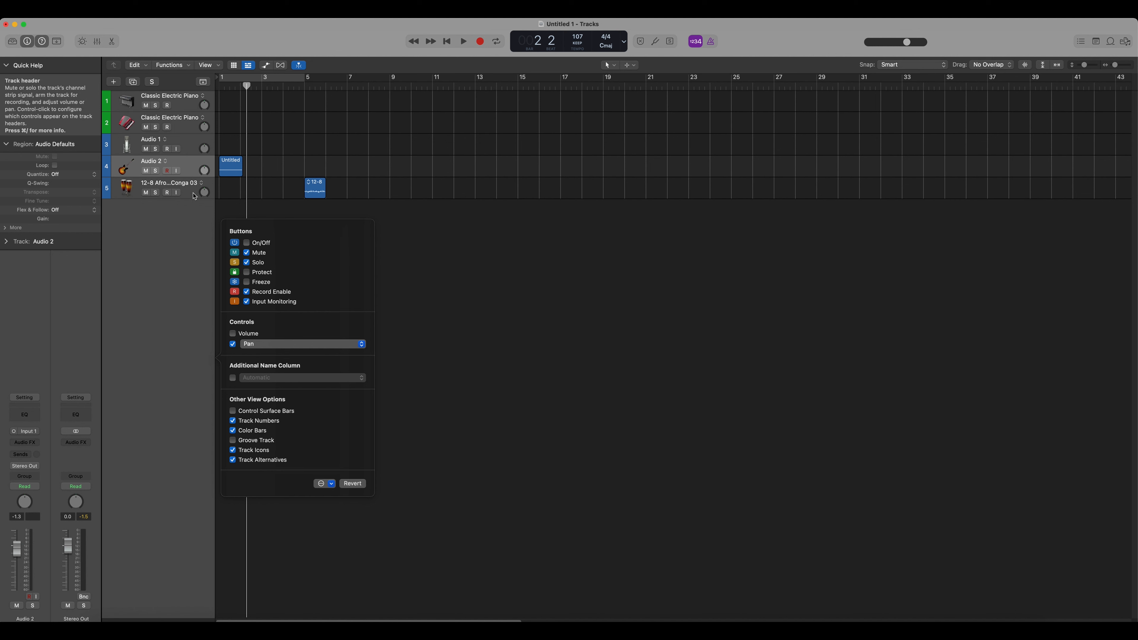
- Look at the track alternative commands for Audio 2 and create a new alternative on that track
left_click(166, 162)
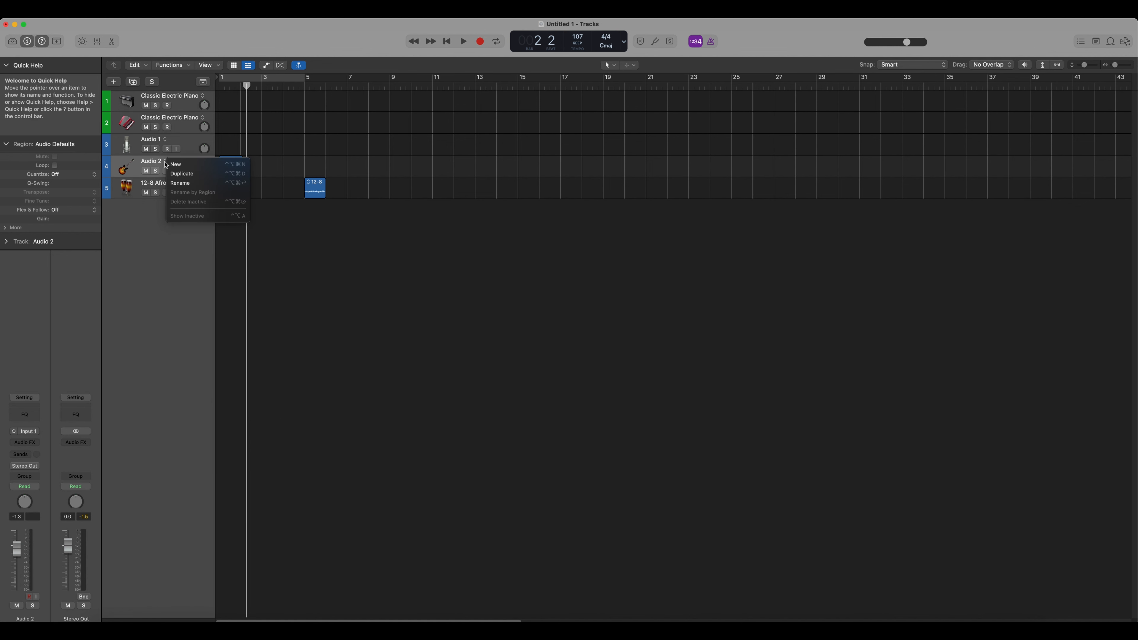
left_click(149, 164)
left_click(225, 163)
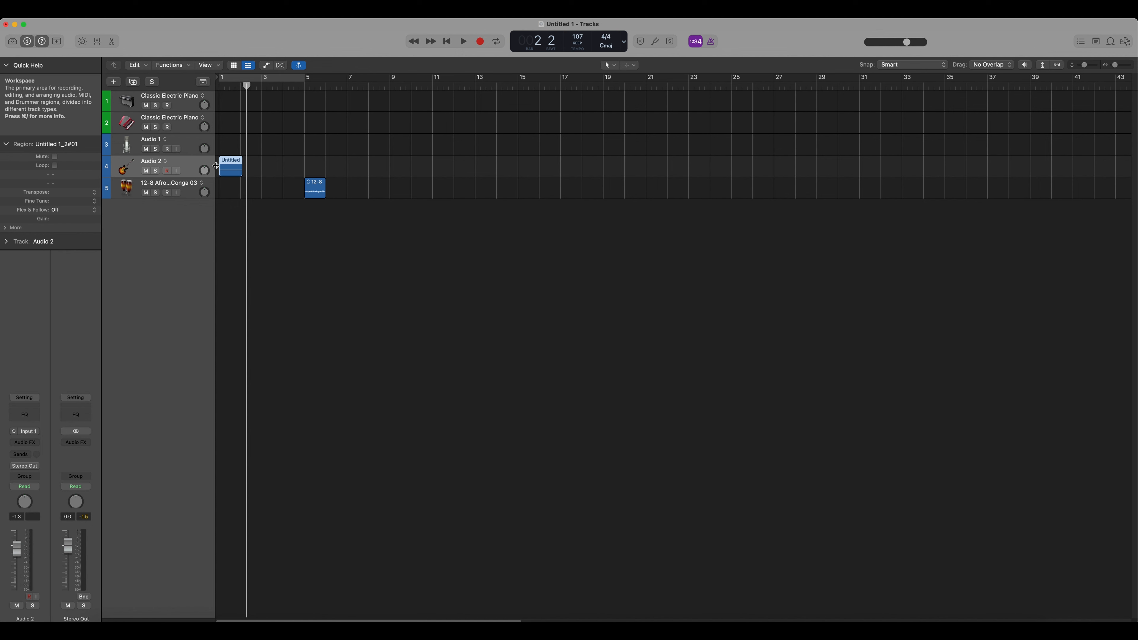
key("ctrl+shift+n")
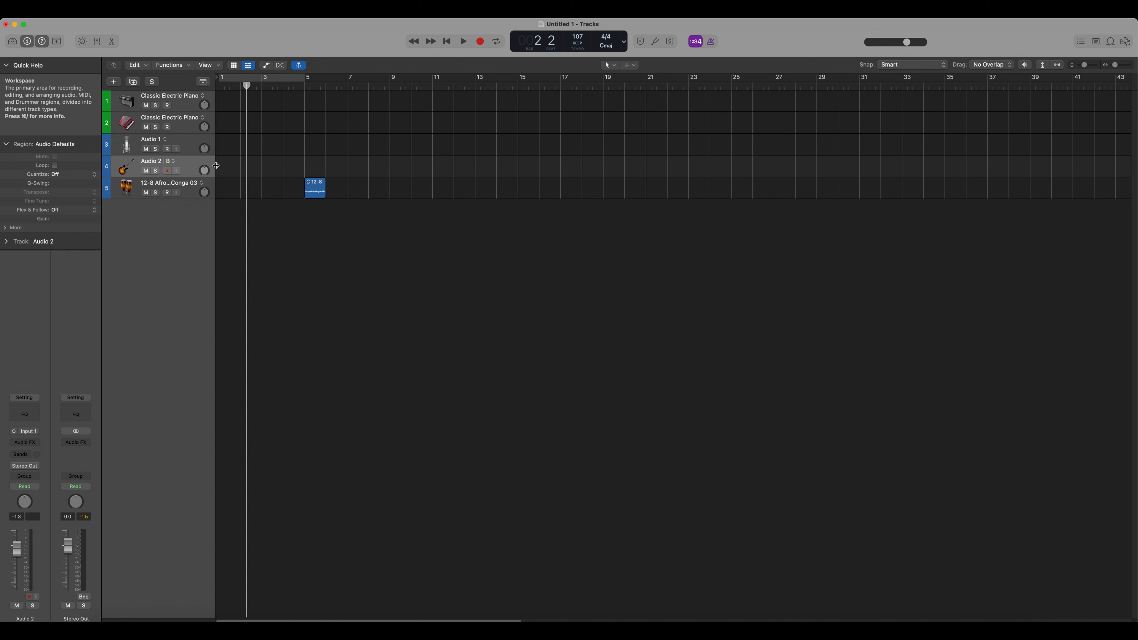
- Record a short take from bar 1 into the new alternative on Audio 2
left_click(219, 88)
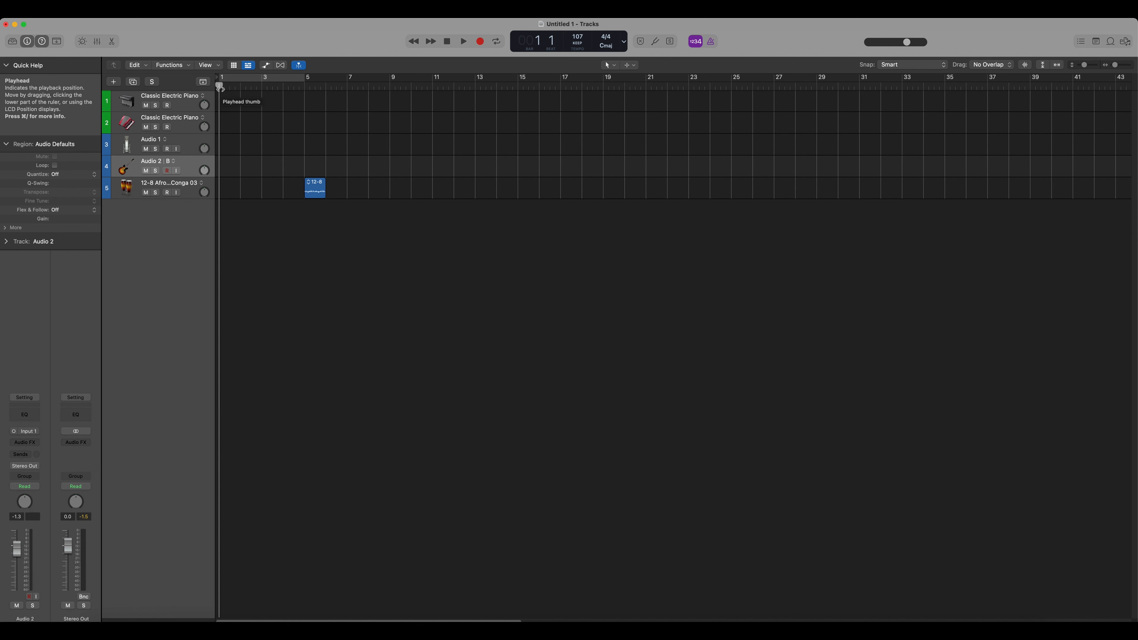
key("r")
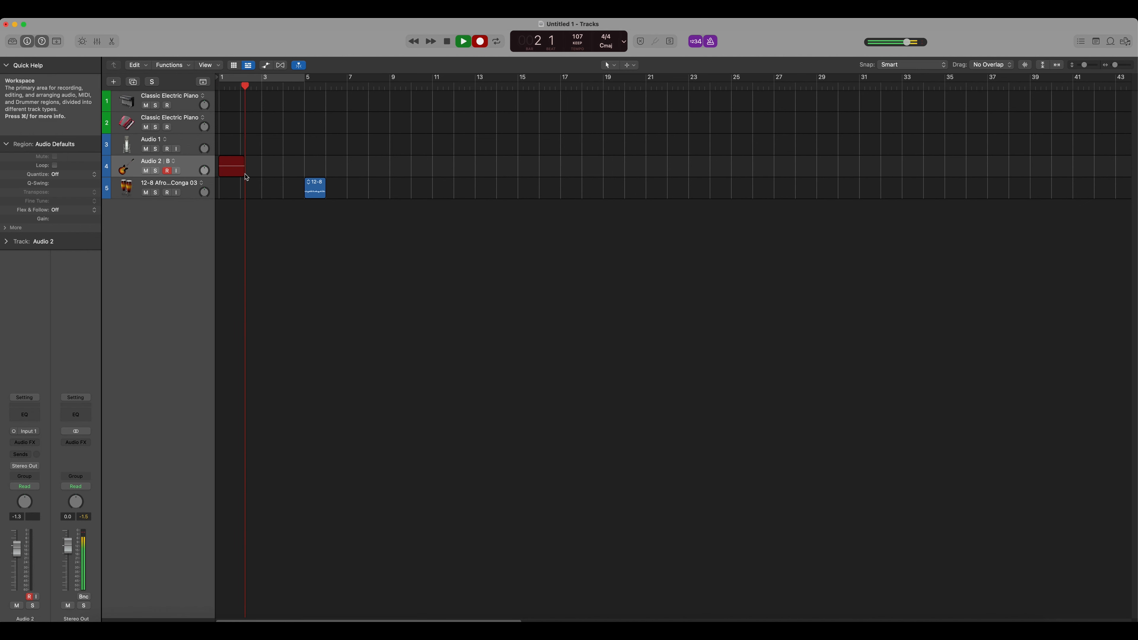
key("space")
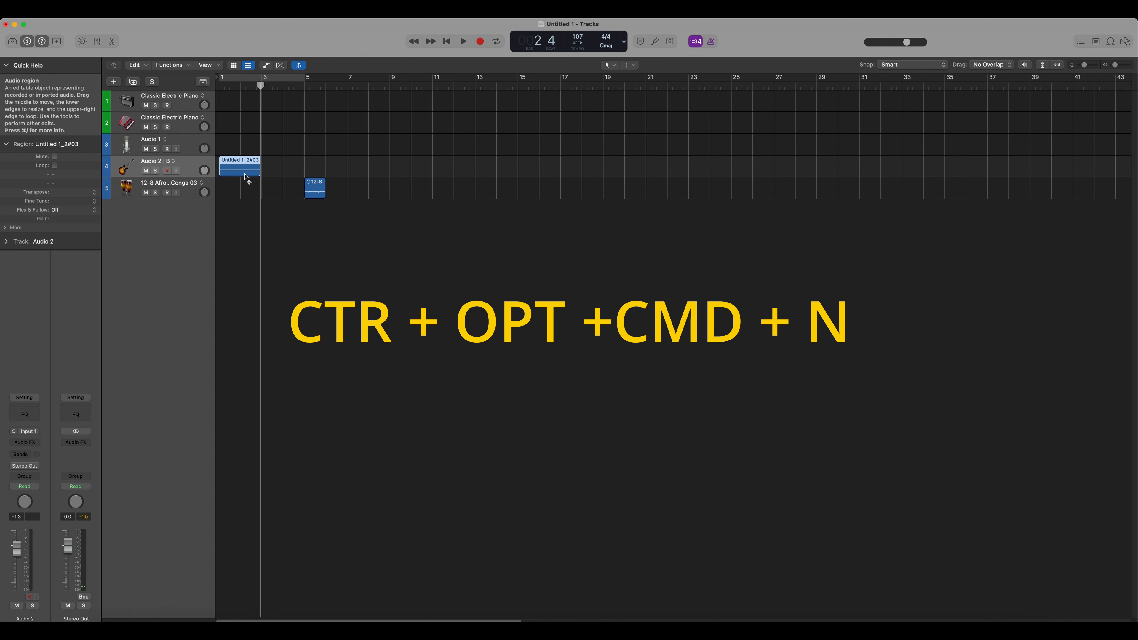
- Create two more alternatives on Audio 2, recording a short take into the first of them
key("ctrl+alt+super+n")
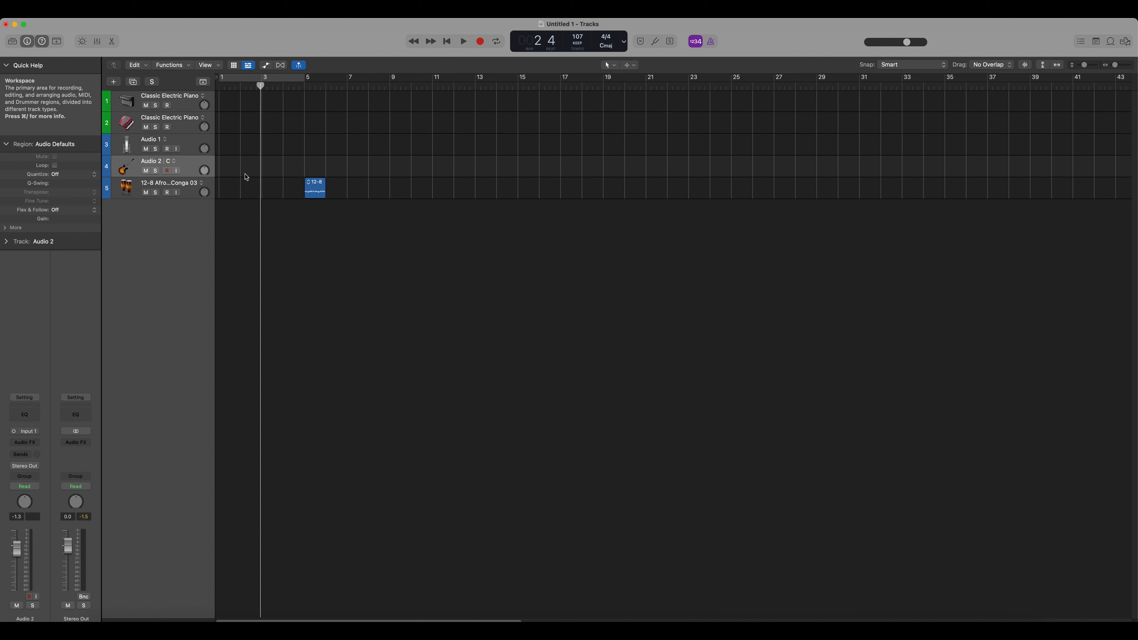
left_click(221, 89)
key("r")
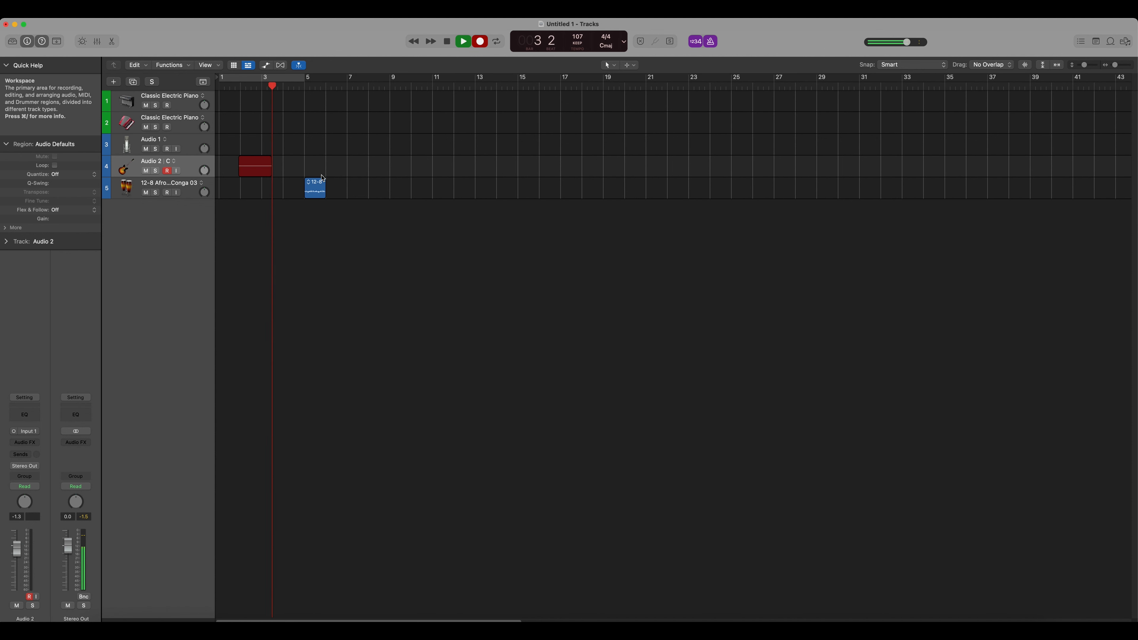
key("space")
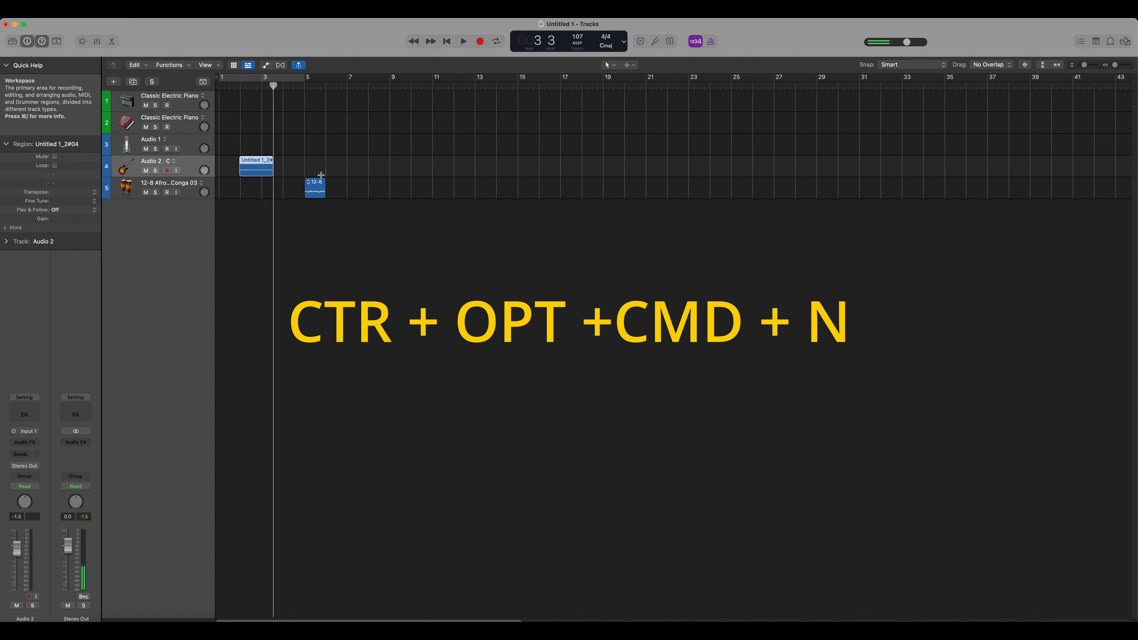
key("ctrl+alt+super+n")
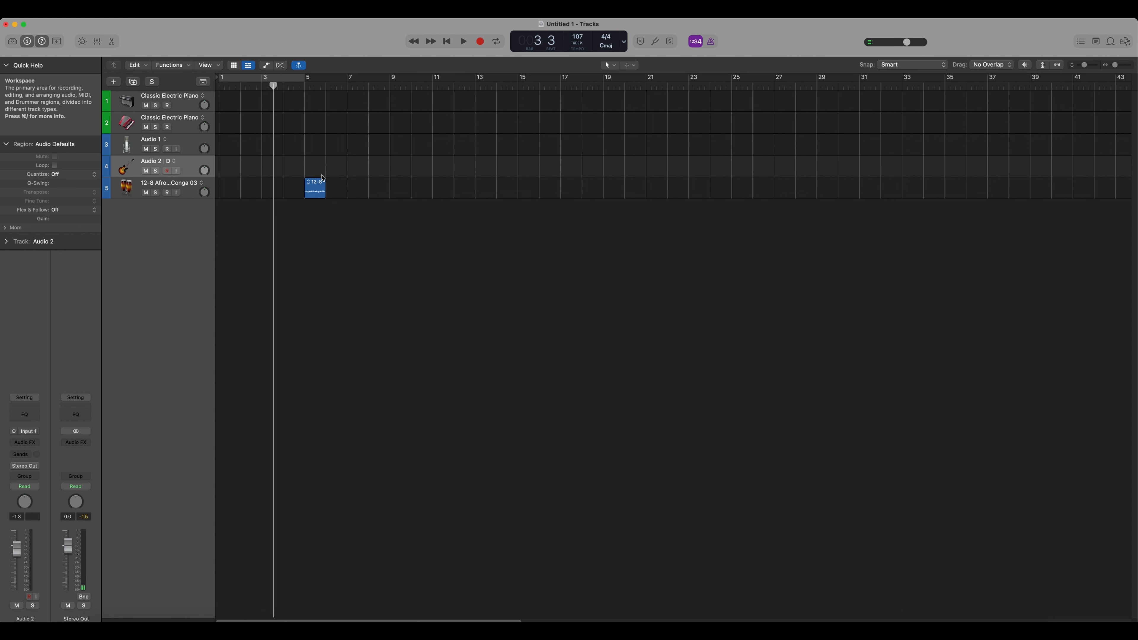
- Switch Audio 2 through its alternatives C, A, B, C and D, and leave alternative A active
left_click(175, 162)
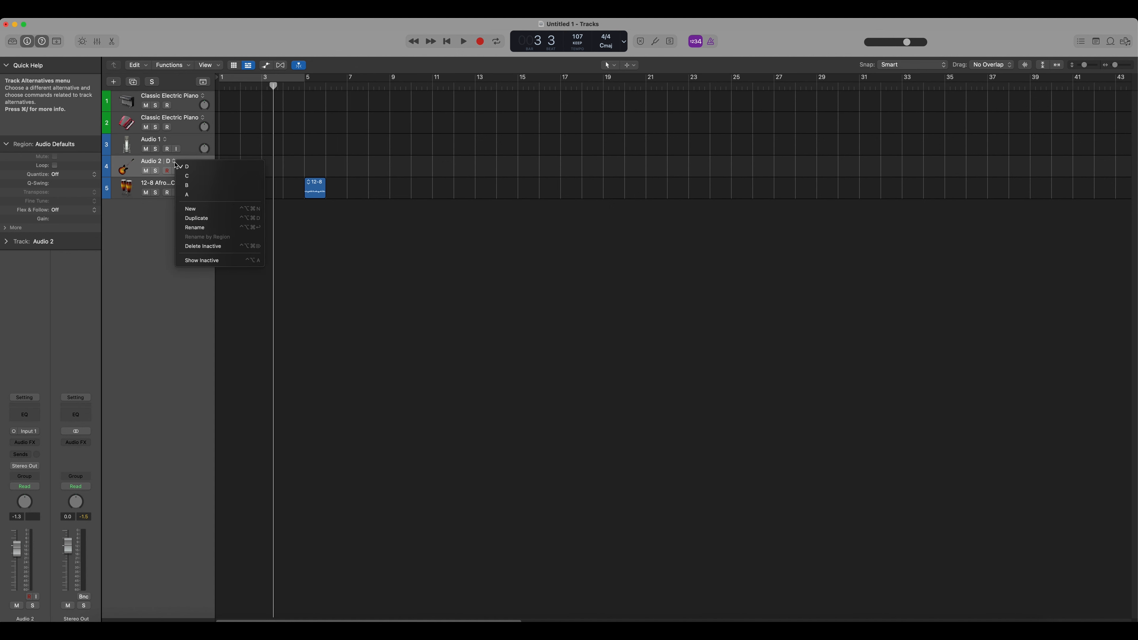
left_click(190, 179)
left_click(173, 161)
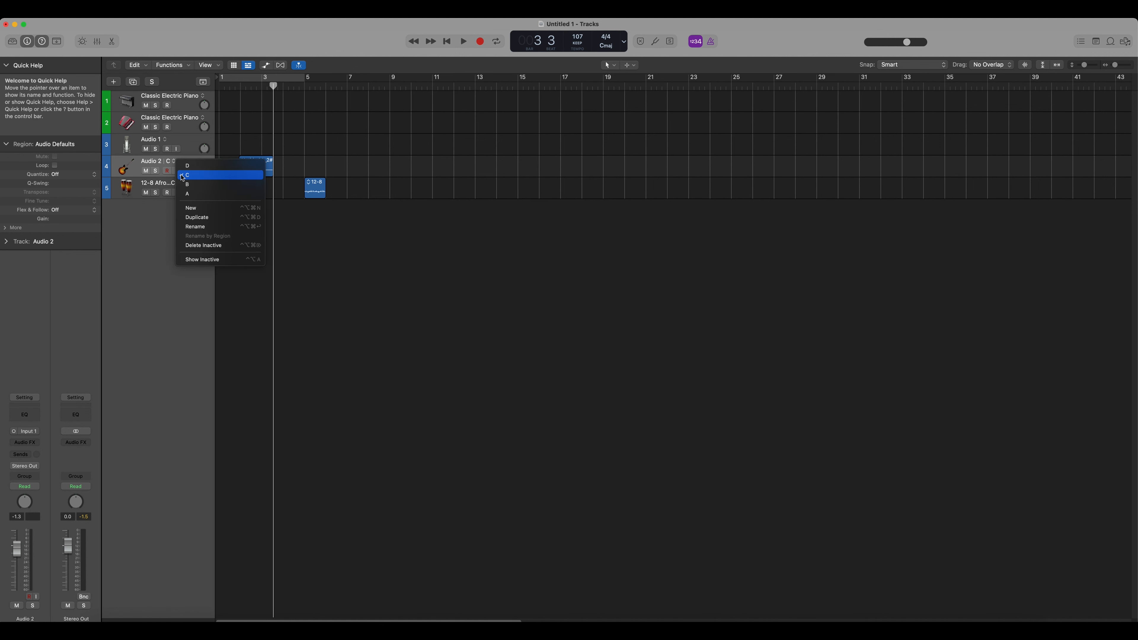
left_click(187, 194)
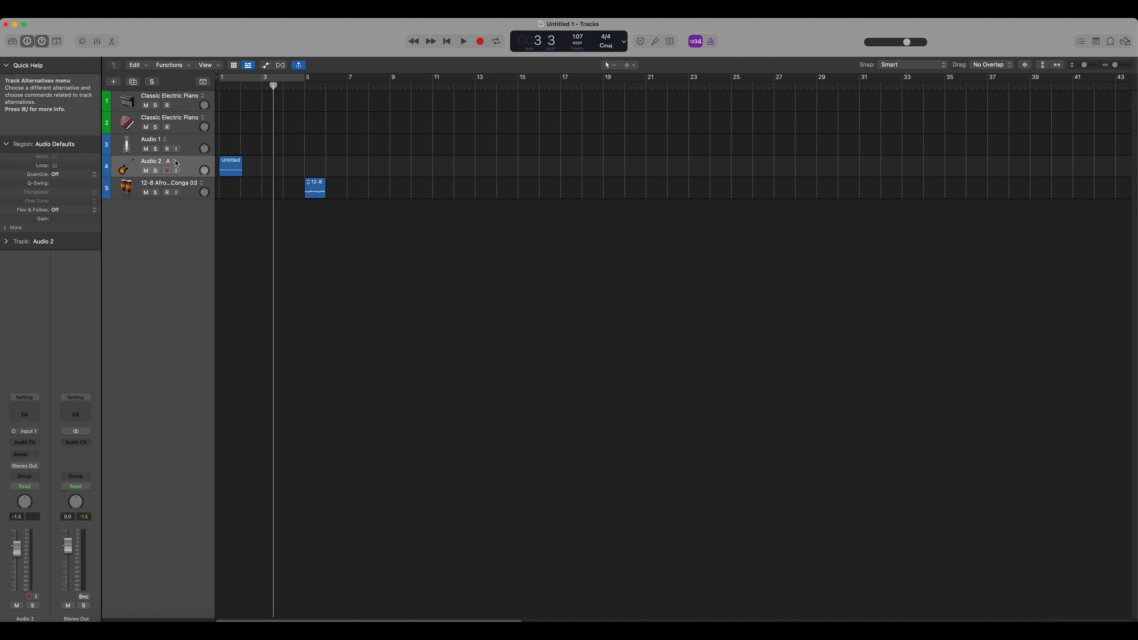
left_click(175, 164)
left_click(184, 183)
left_click(174, 162)
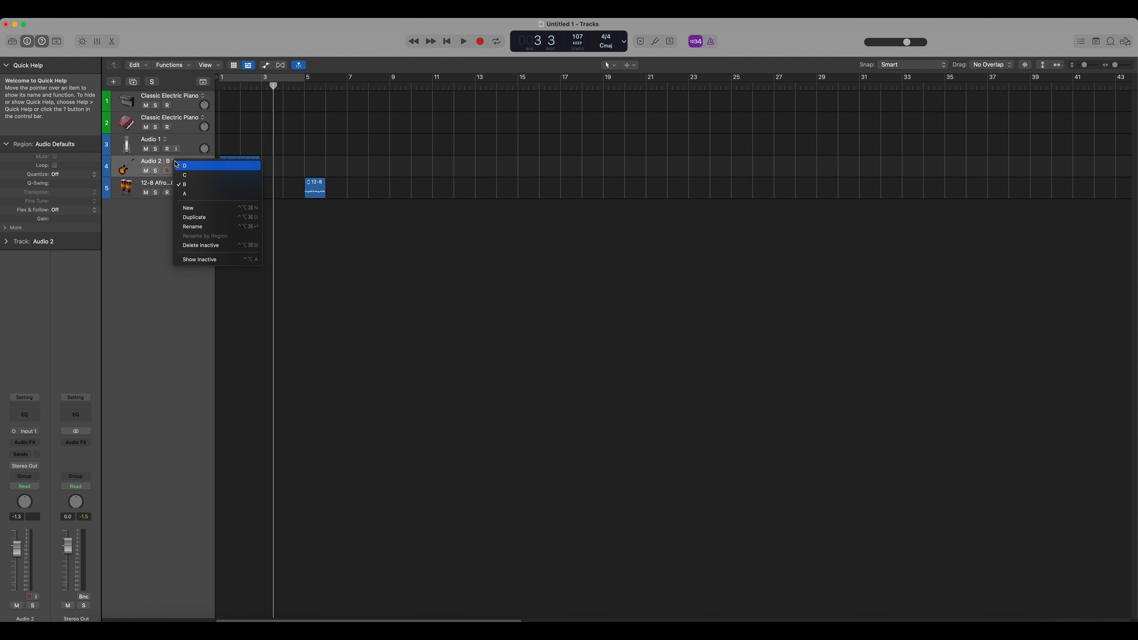
left_click(183, 175)
left_click(174, 161)
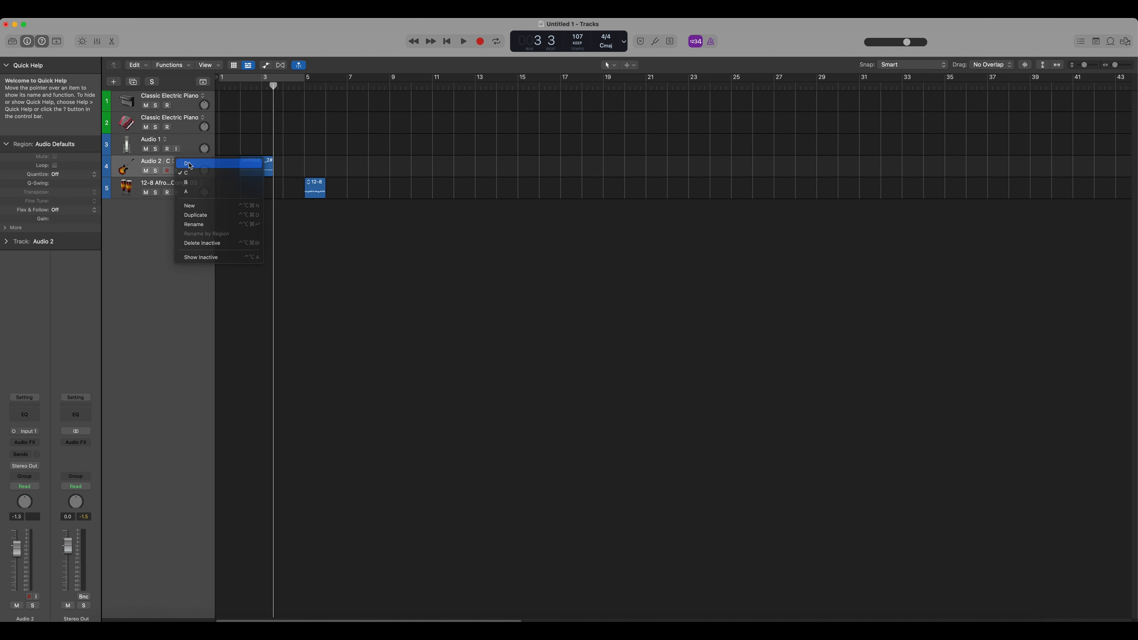
left_click(183, 165)
left_click(174, 161)
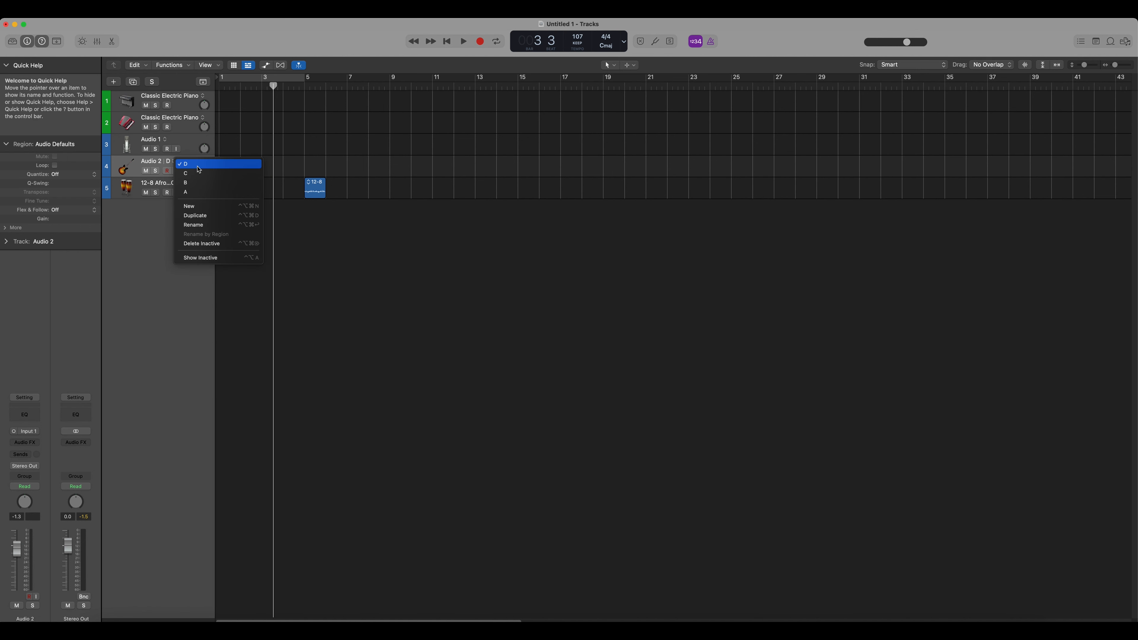
left_click(195, 192)
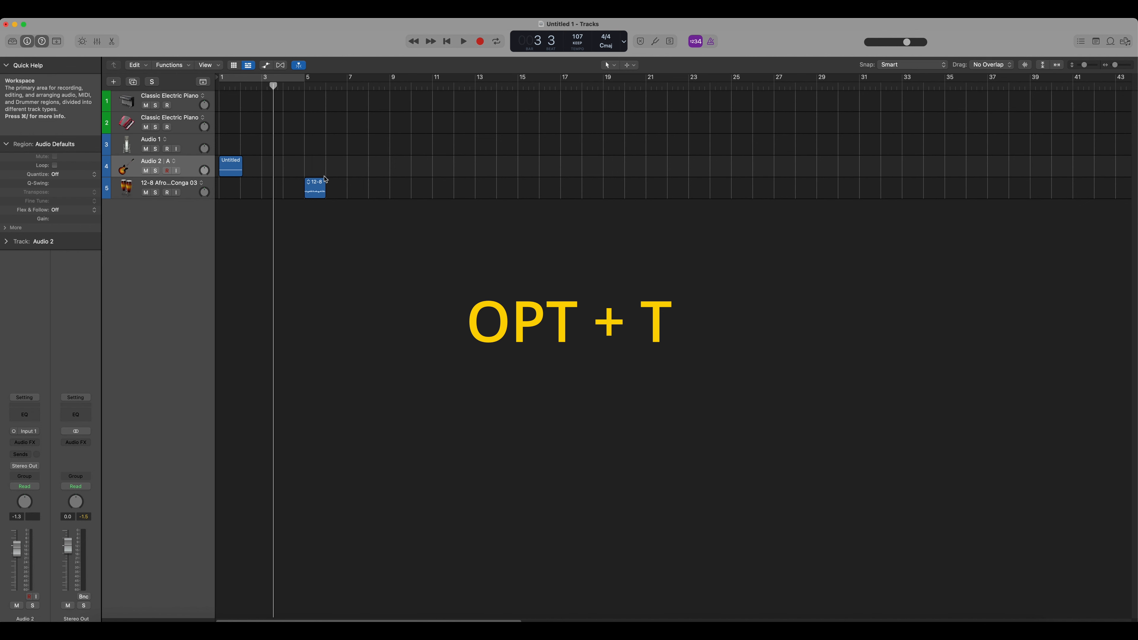
- Revert the track header configuration to the factory defaults
key("alt+t")
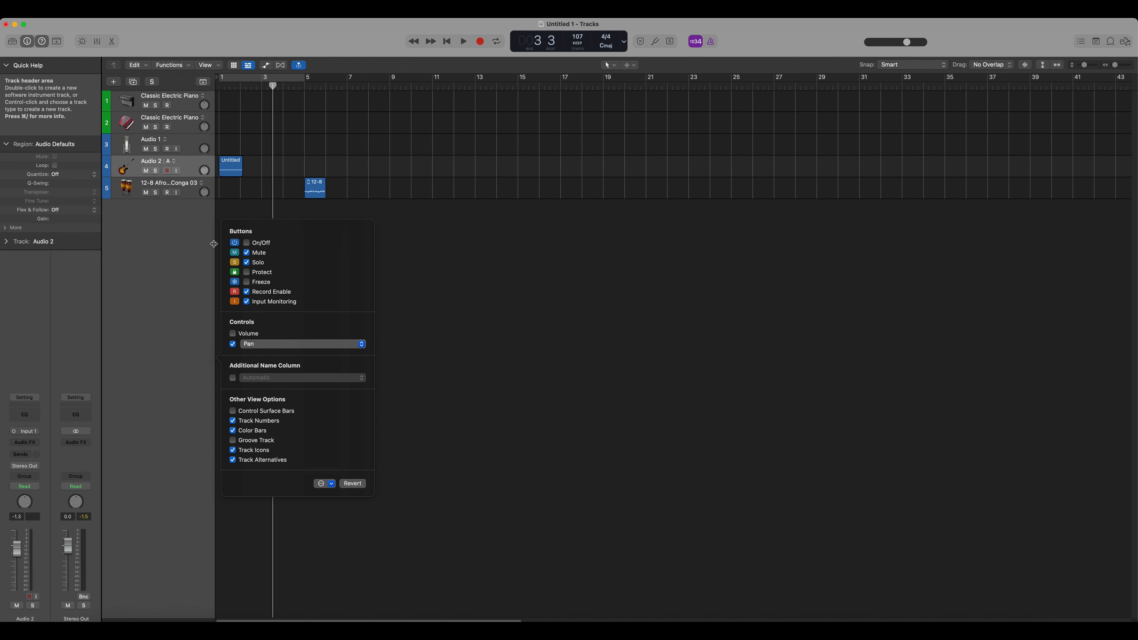
left_click(332, 483)
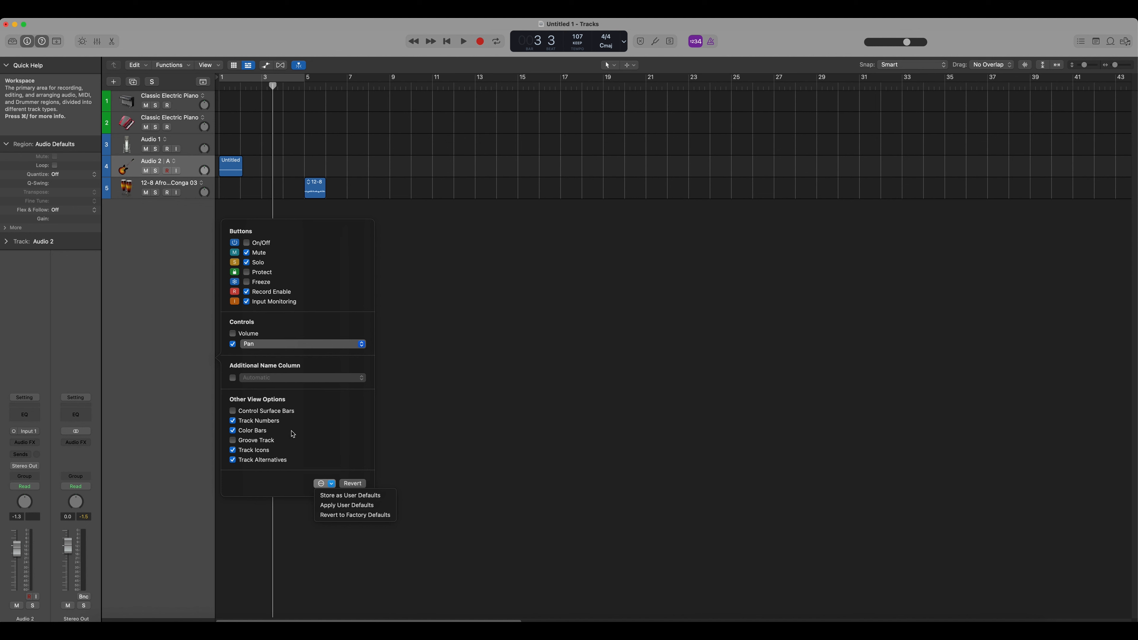
left_click(350, 520)
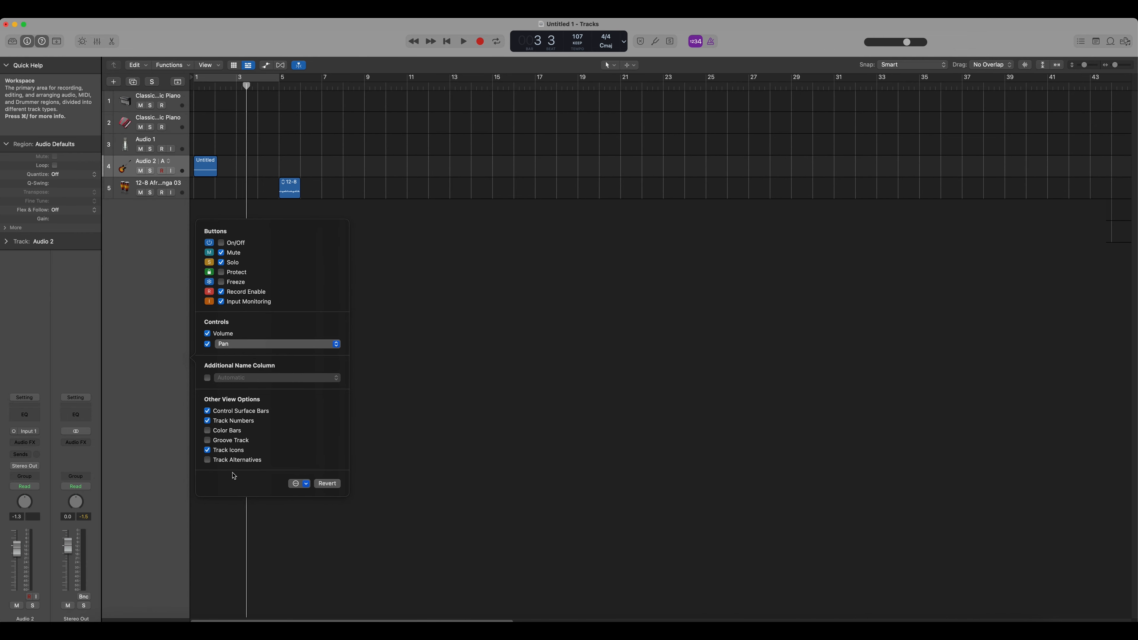
- Turn the color bars and track alternatives back on in the track headers and close the configuration
left_click(217, 458)
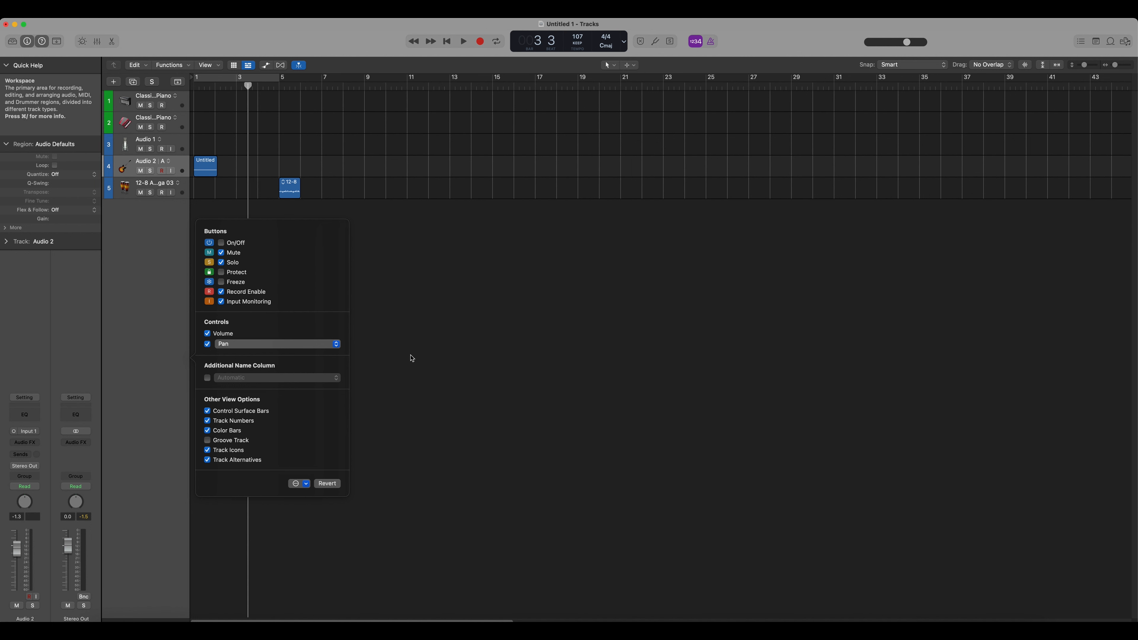
left_click(390, 285)
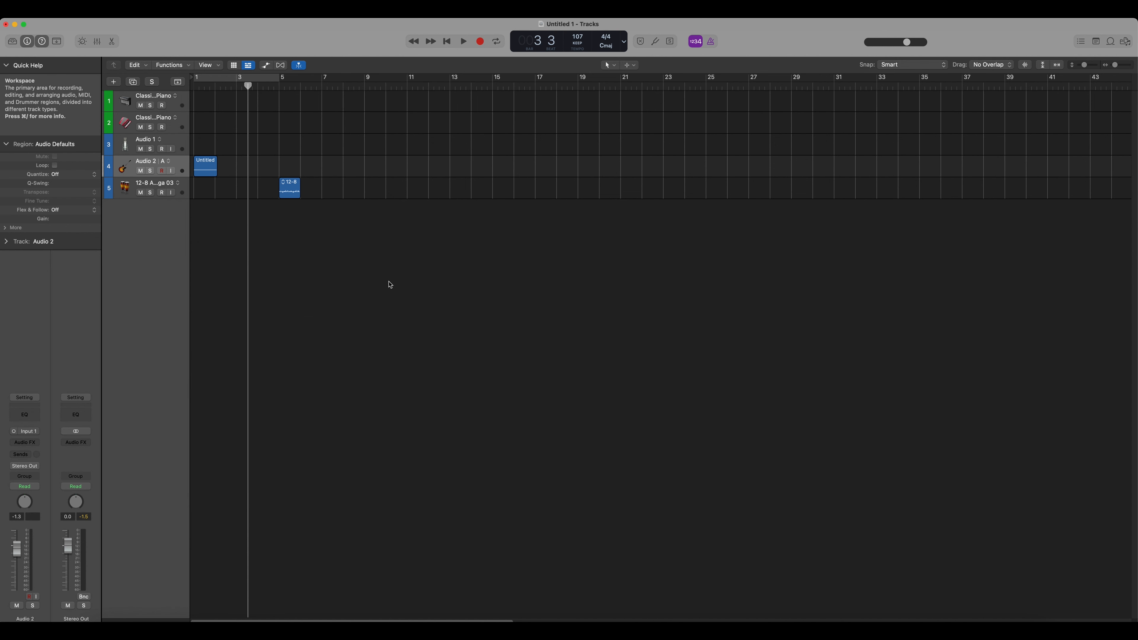